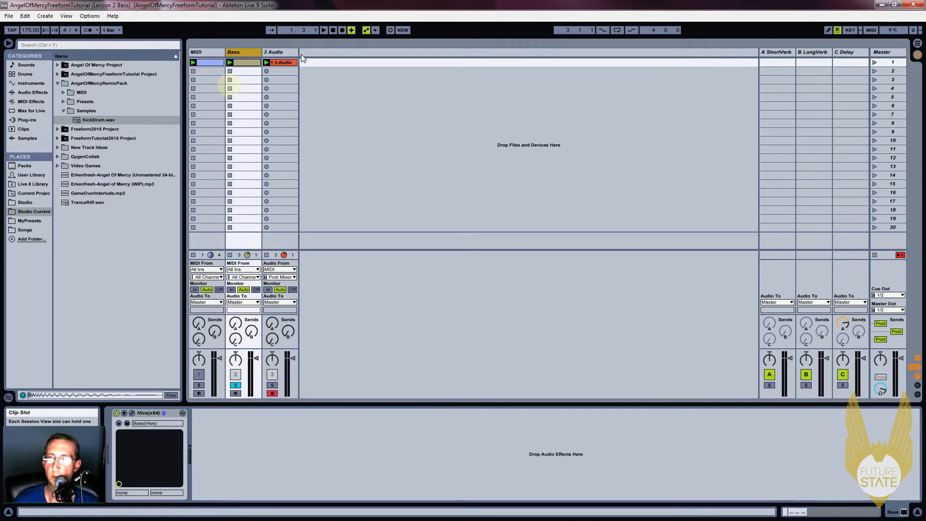
Insert a new MIDI track and delete the existing MIDI, Bass and 3 Audio tracks
left_click(275, 53)
left_click(209, 52)
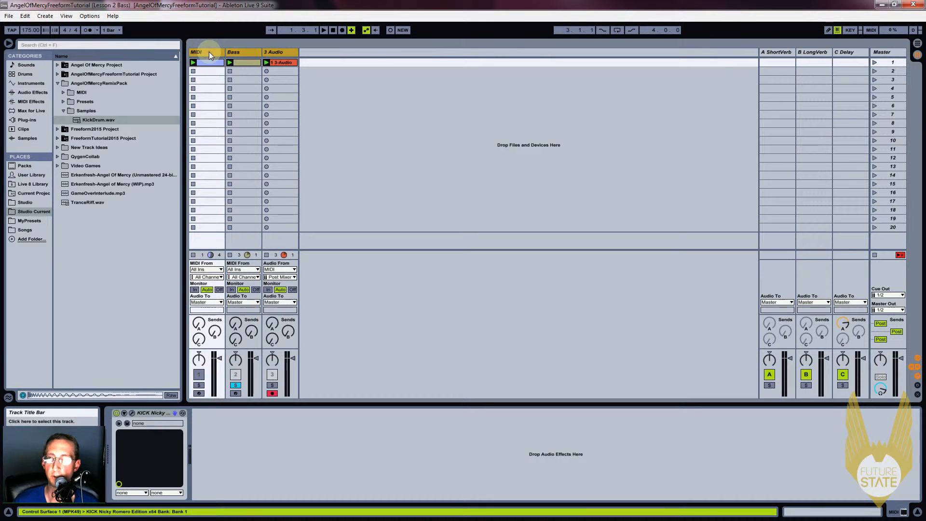
right_click(317, 53)
left_click(340, 64)
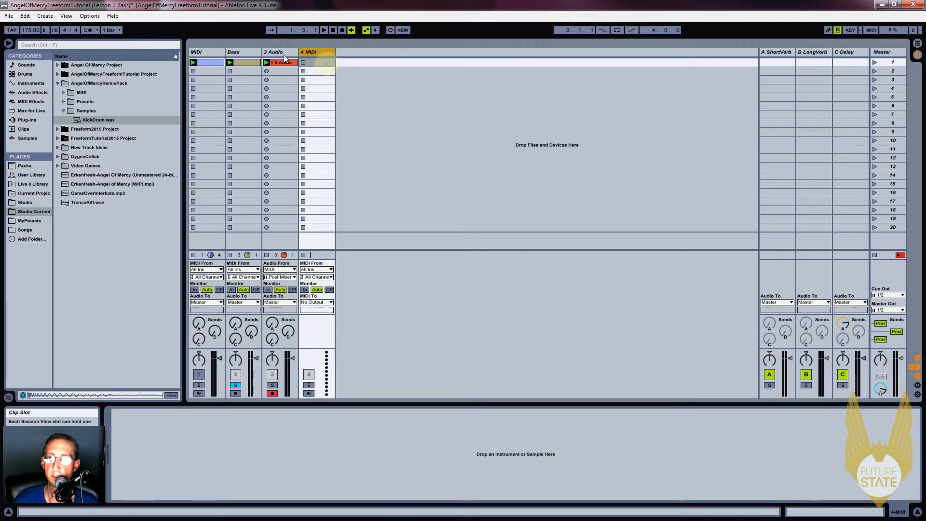
left_click(194, 53)
key("Delete")
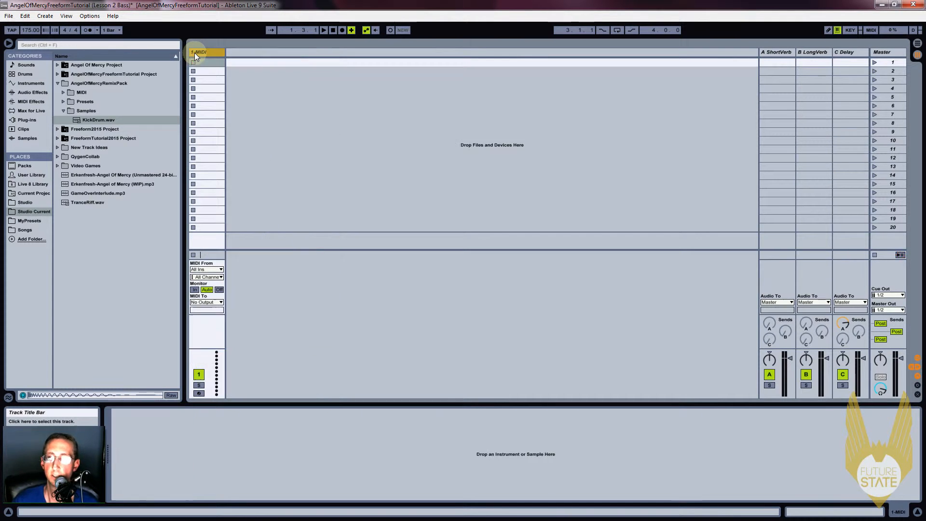
Load an empty Drum Rack onto the MIDI track and assign KickDrum.wav to its C1 pad
left_click(17, 73)
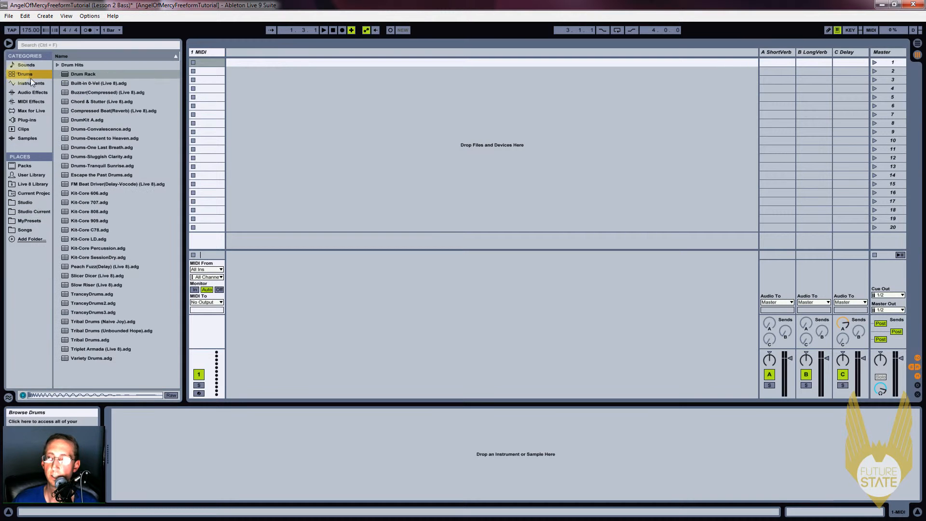
left_click_drag(79, 74, 200, 81)
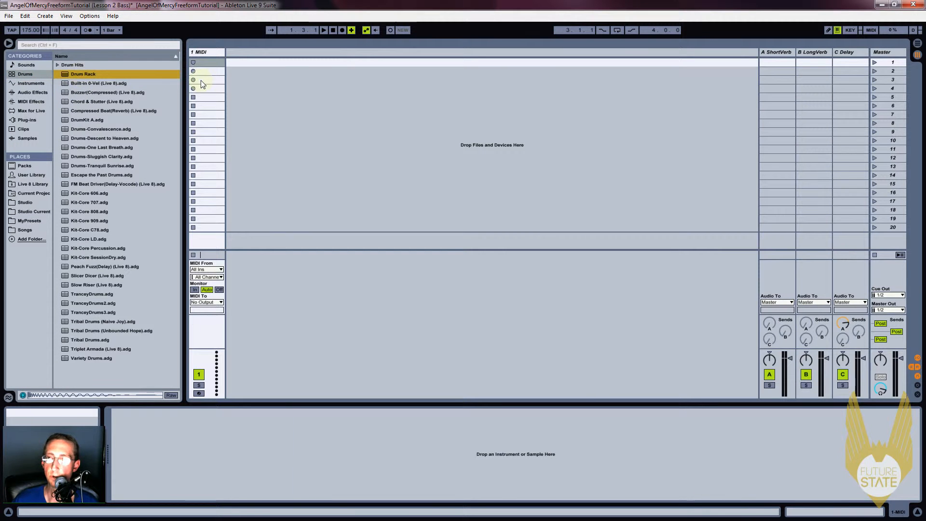
left_click(42, 213)
left_click(97, 119)
left_click_drag(98, 119, 145, 486)
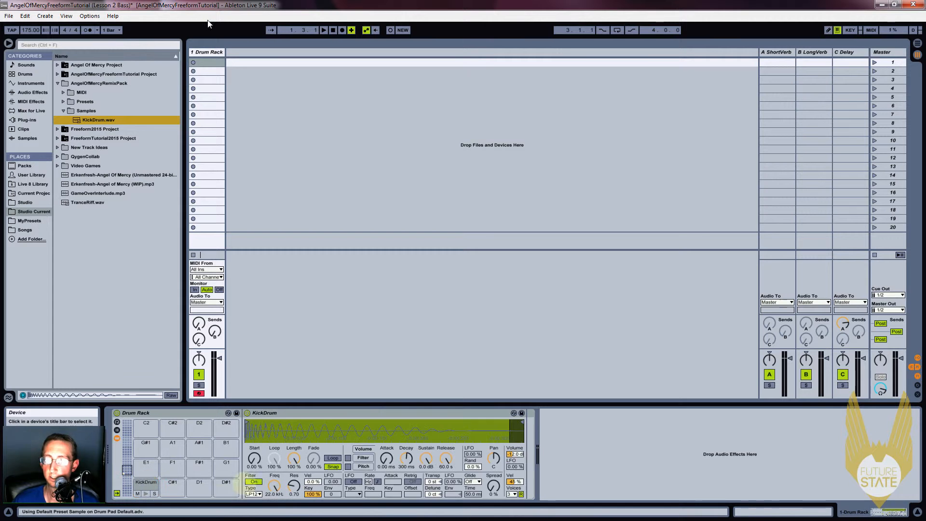
Create a MIDI clip in the Drum Rack track's first slot and add sixteenth-note KickDrum hits on all four beats
double_click(204, 61)
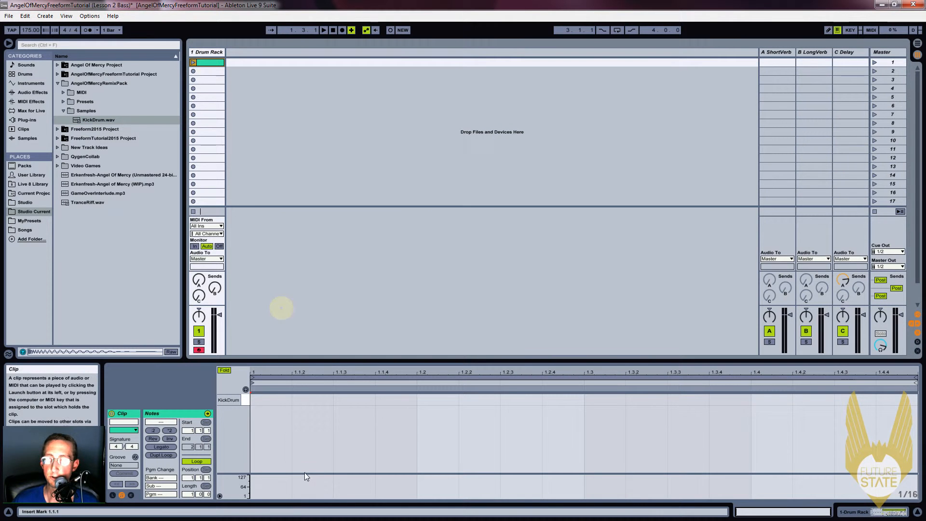
double_click(263, 400)
double_click(435, 399)
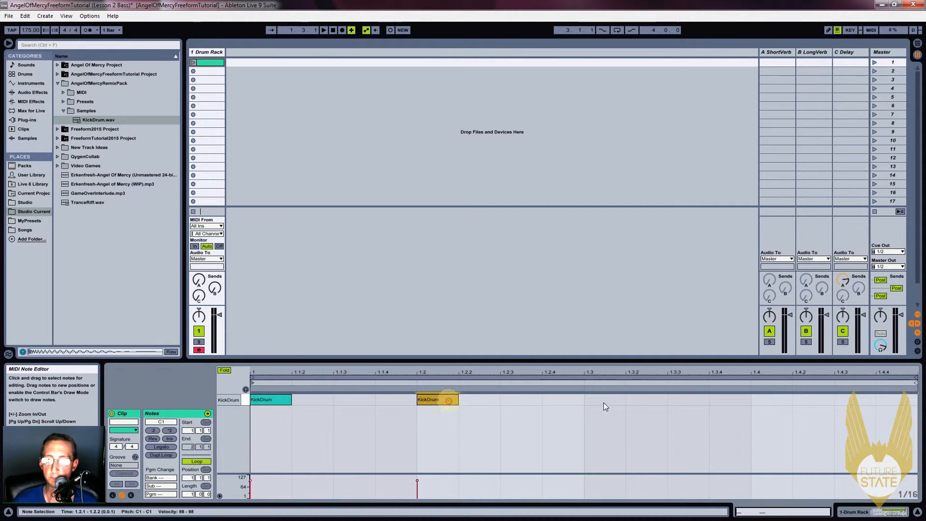
double_click(604, 399)
double_click(763, 400)
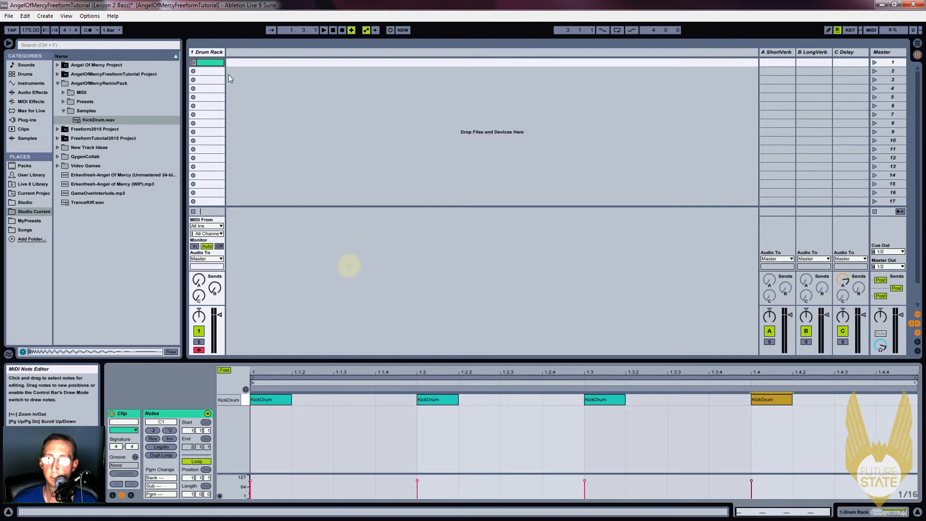
Launch the kick clip and enlarge the mixer section to show the tracks' numeric level displays
left_click(193, 63)
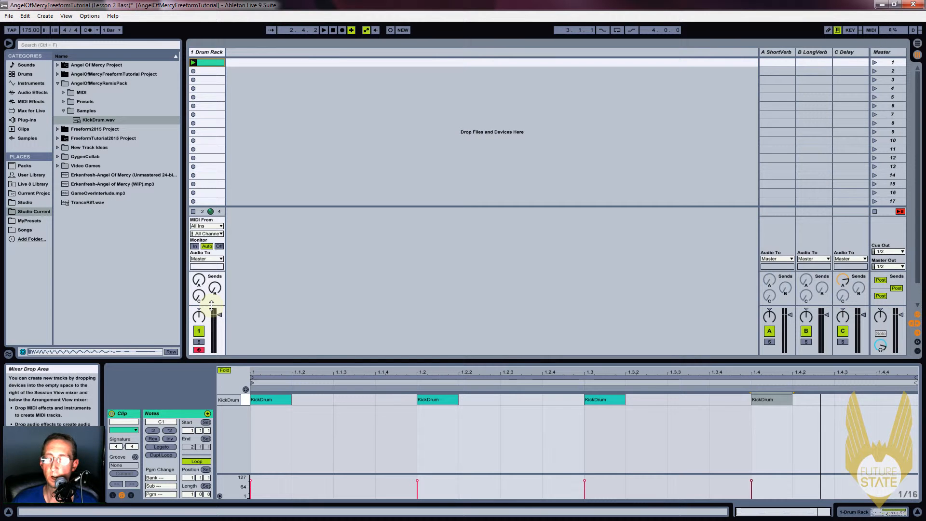
left_click_drag(211, 305, 214, 288)
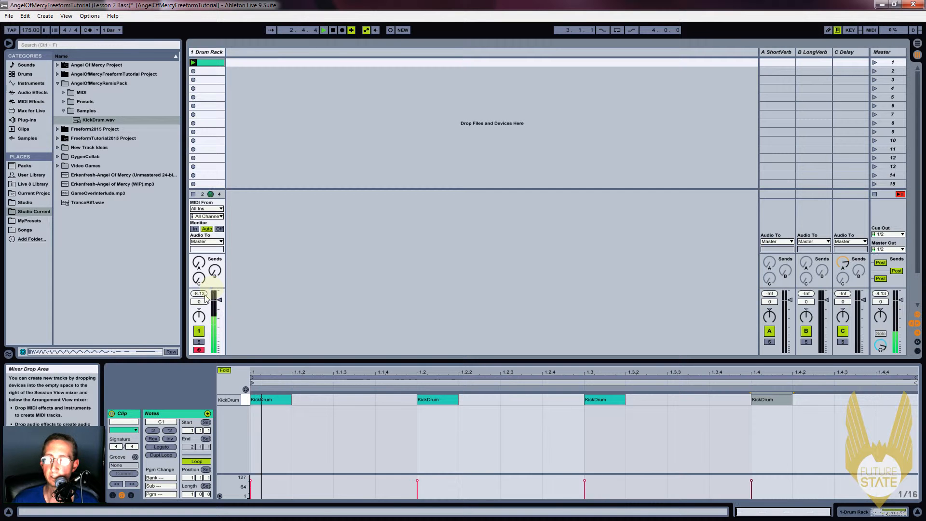
left_click(175, 374)
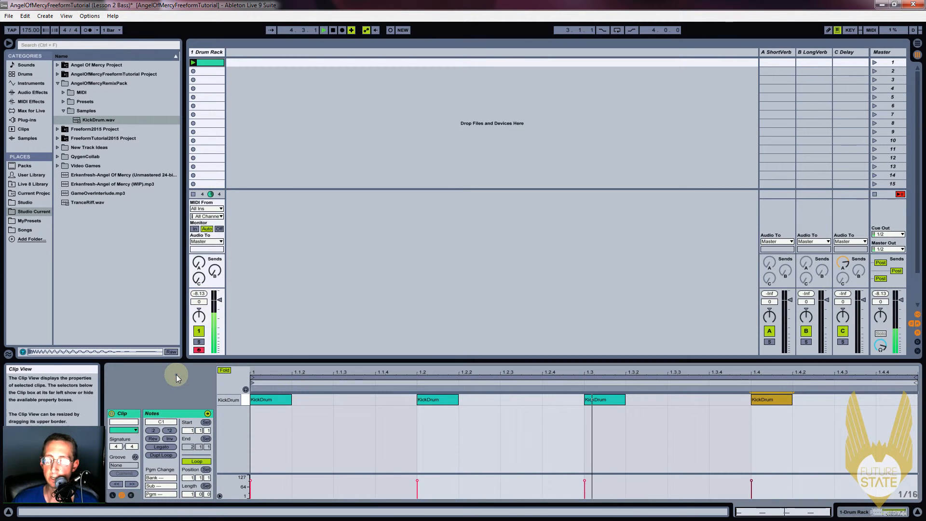
Set the KickDrum sample's volume to -6 dB in its Simpler device and check the kick's level in playback
key("shift+Tab")
left_click_drag(515, 457, 600, 459)
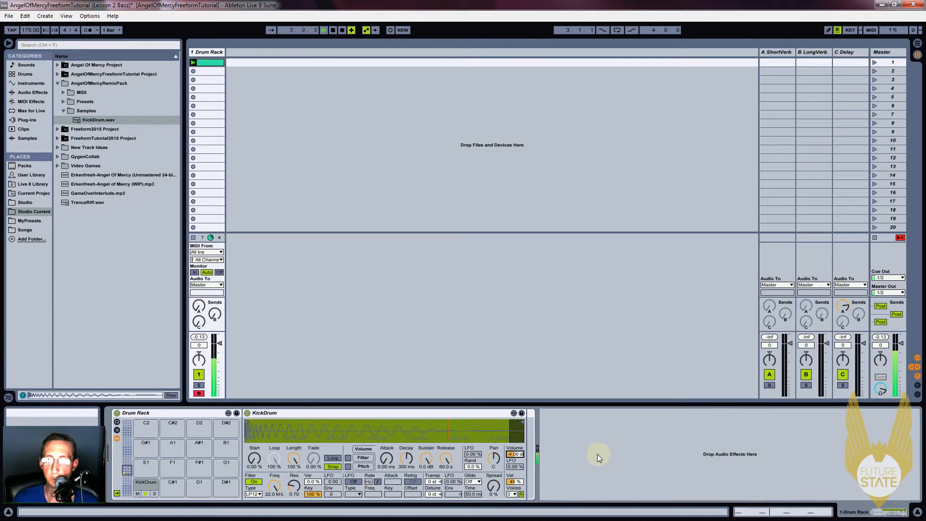
key("space")
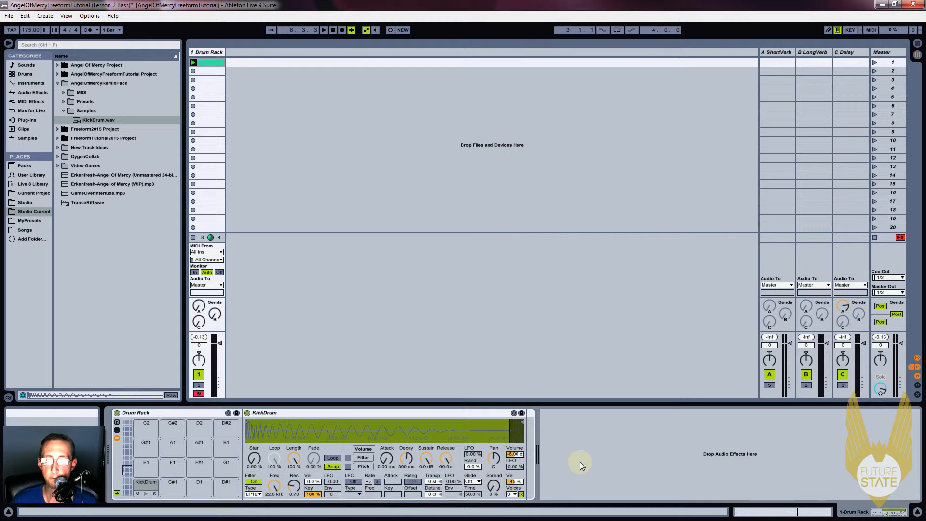
key("space")
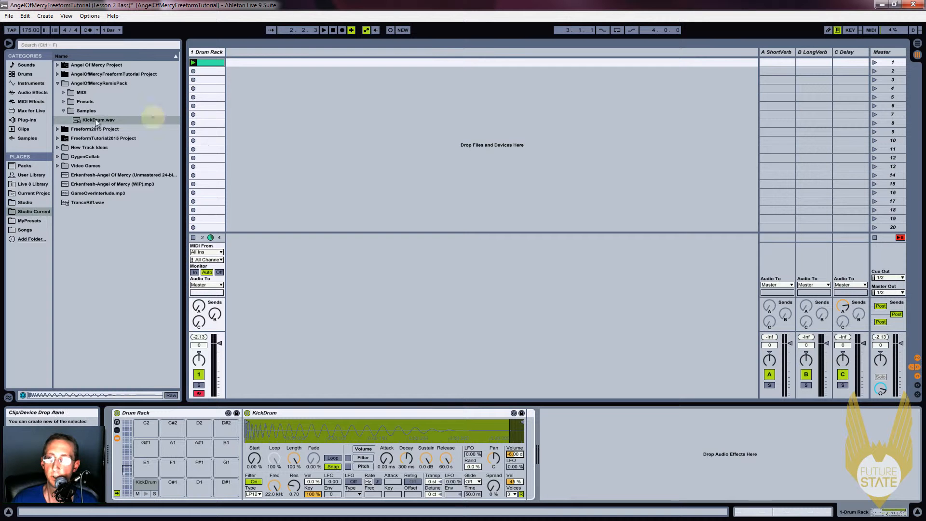
Add the Hive(x64) synth on a new track and move its window clear of the session tracks
left_click(25, 120)
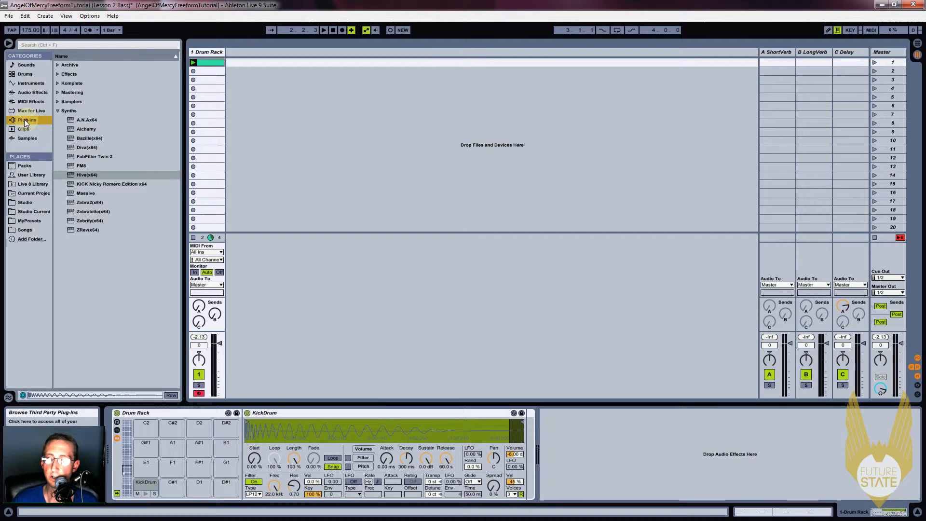
left_click_drag(85, 174, 286, 164)
left_click_drag(239, 59, 311, 46)
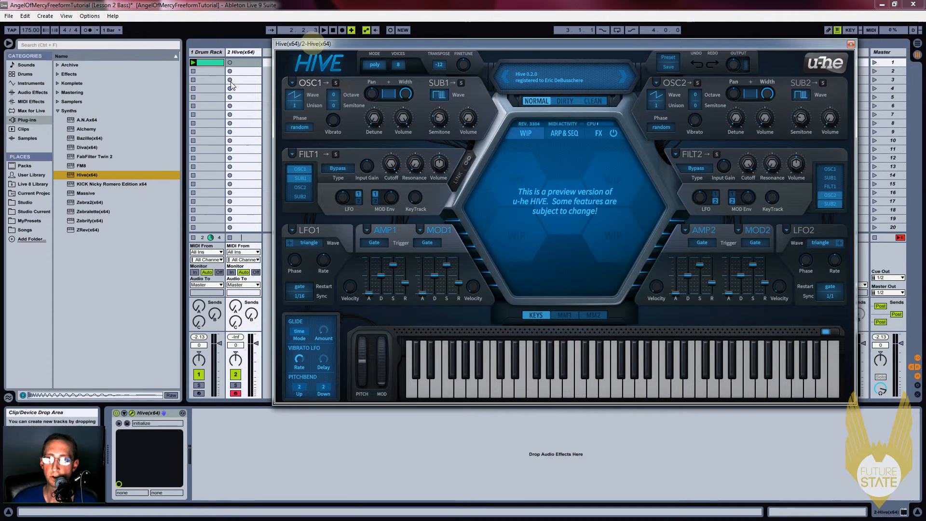
Create a clip in the Hive track's first slot and draw three sixteenth A3 notes at 1.1.2, 1.1.3 and 1.1.4
double_click(244, 63)
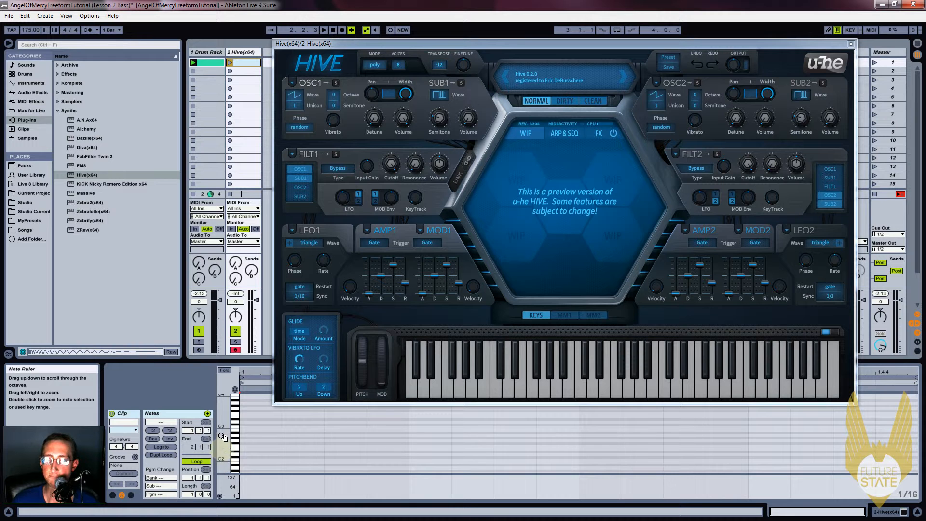
left_click_drag(222, 410, 222, 414)
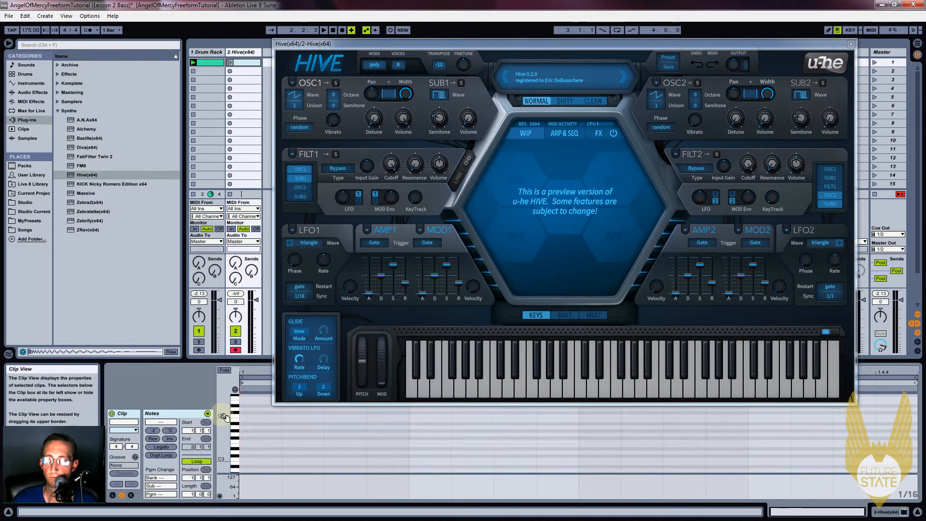
left_click(294, 427)
left_click(334, 426)
left_click(383, 427)
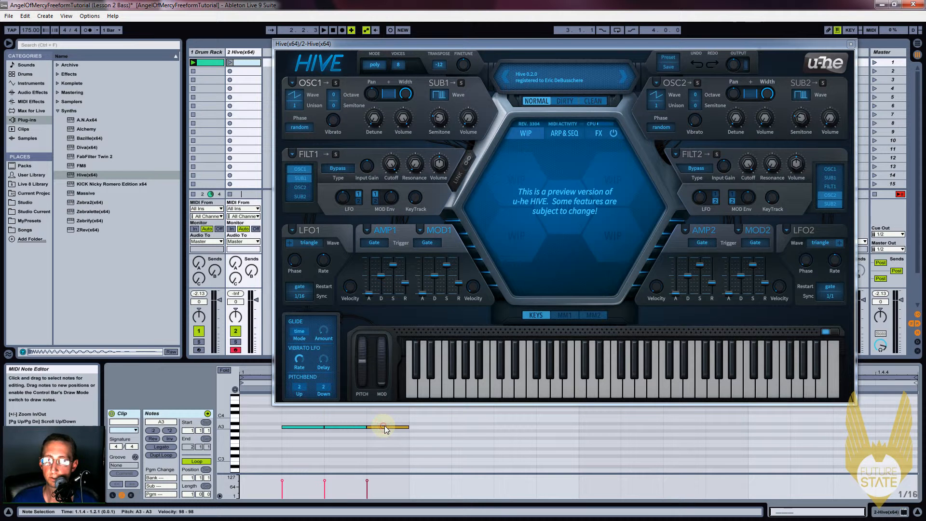
Move the Hive window off the note editor and limit the Hive clip's loop to one beat
left_click_drag(347, 42, 373, 9)
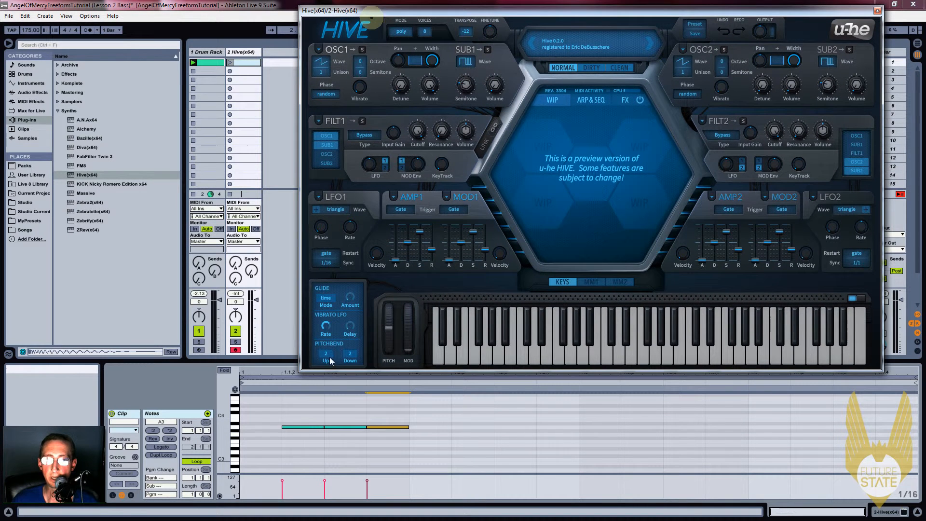
left_click(408, 379)
left_click_drag(224, 434, 220, 431)
Shorten all three A3 notes together so gaps separate them, and launch the clip
left_click_drag(302, 410, 424, 464)
left_click_drag(408, 430, 394, 431)
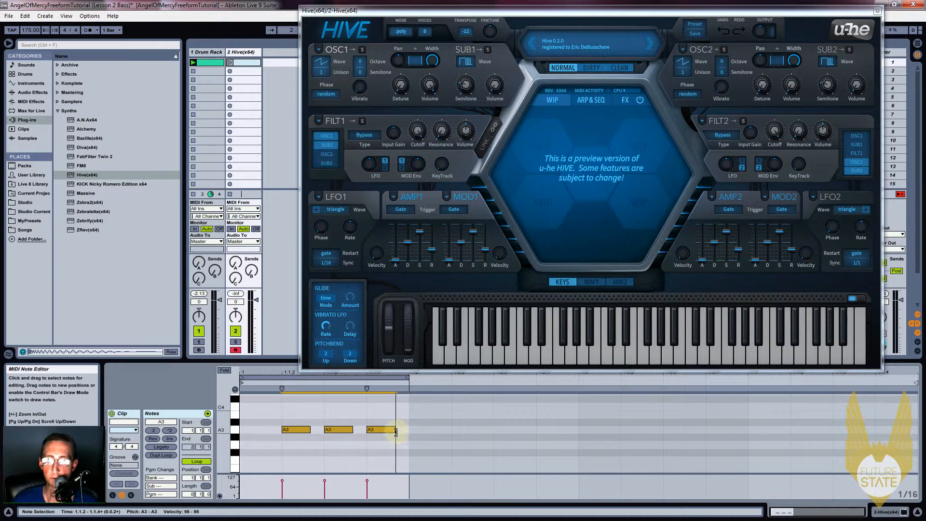
left_click(230, 63)
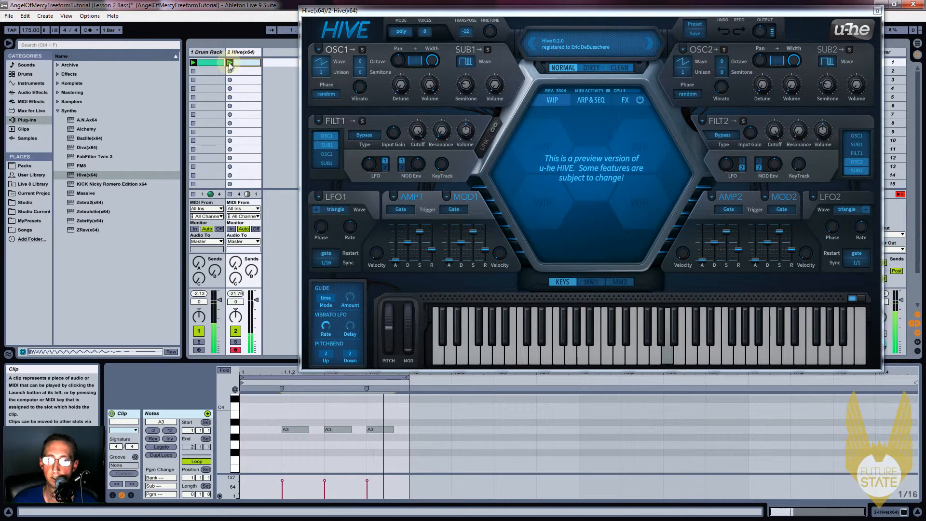
Rename the Hive track as Bass and the Drum Rack track as Drums
left_click(236, 53)
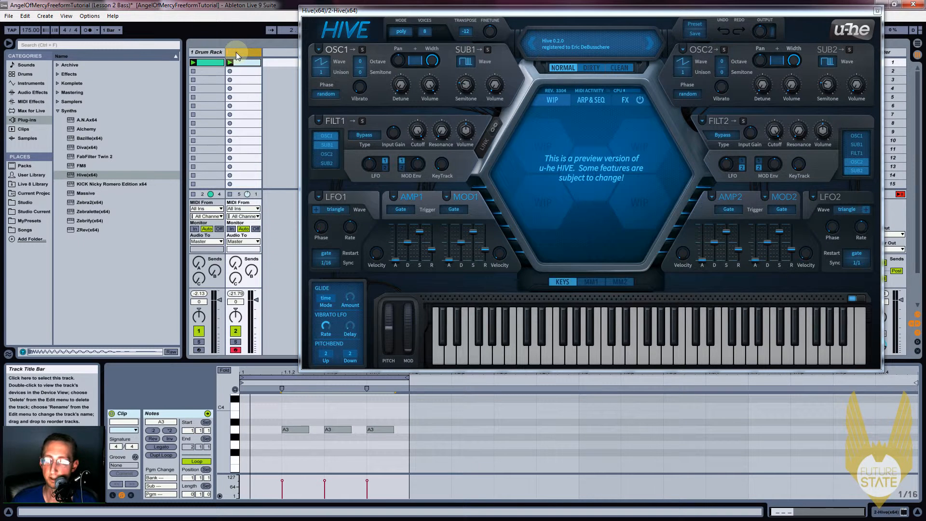
type("Bass")
key("Return")
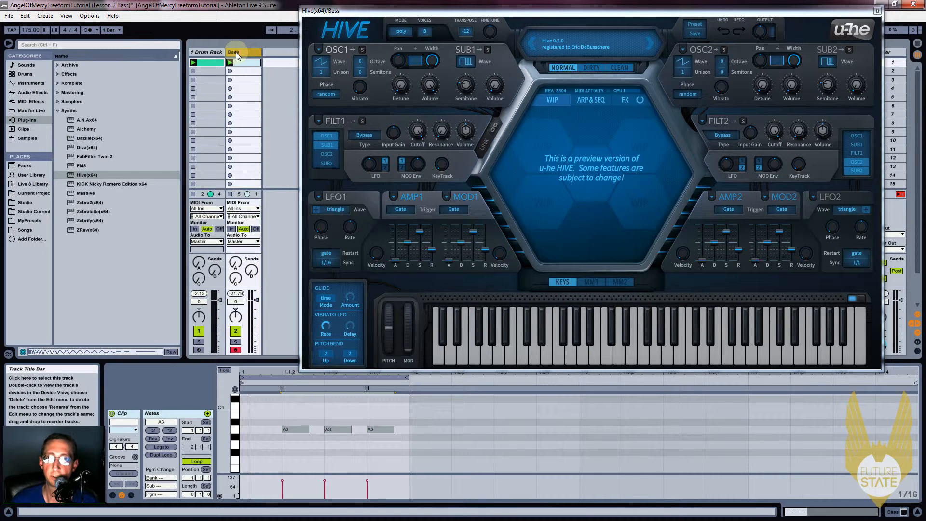
left_click(209, 54)
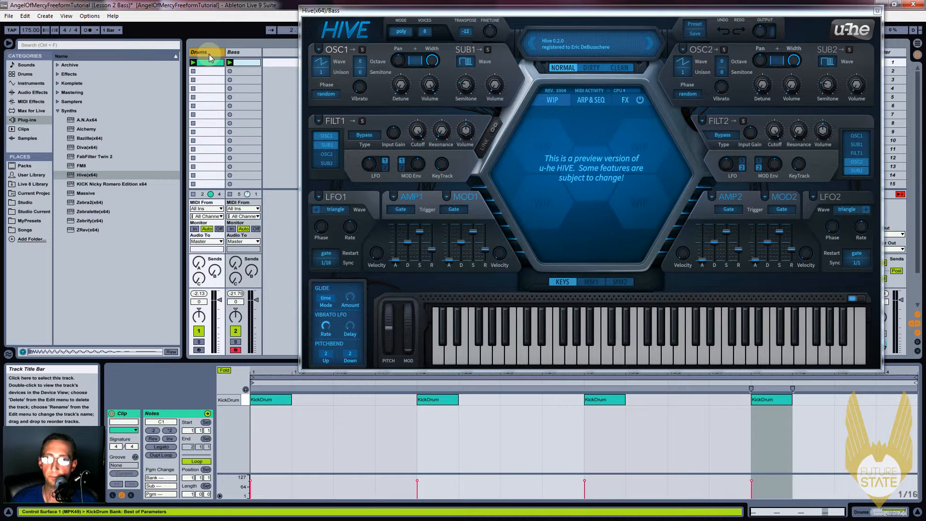
Colour the Drums track red and the Bass track orange
right_click(209, 54)
left_click(217, 186)
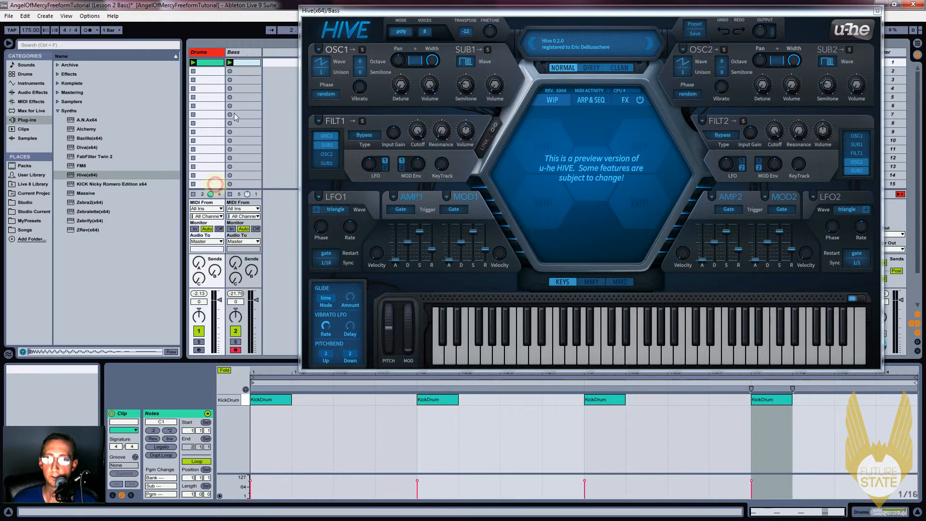
right_click(236, 53)
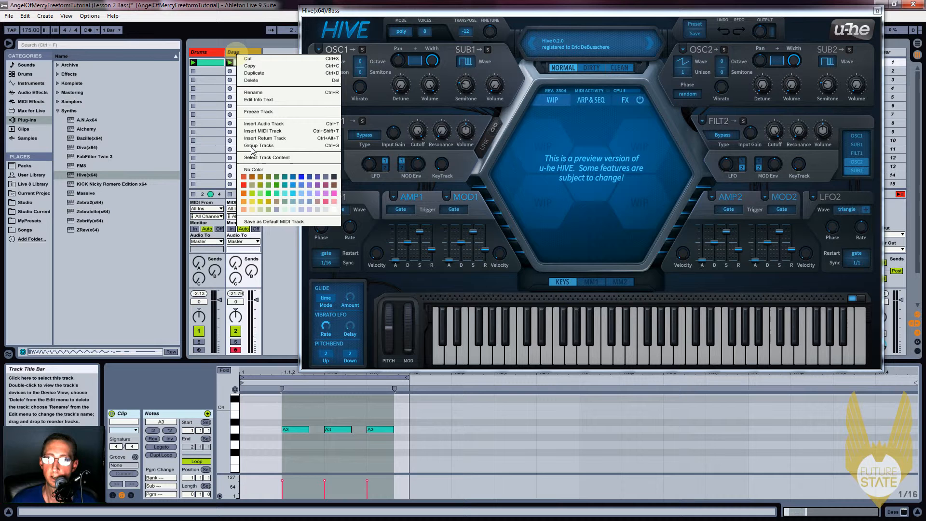
left_click(245, 204)
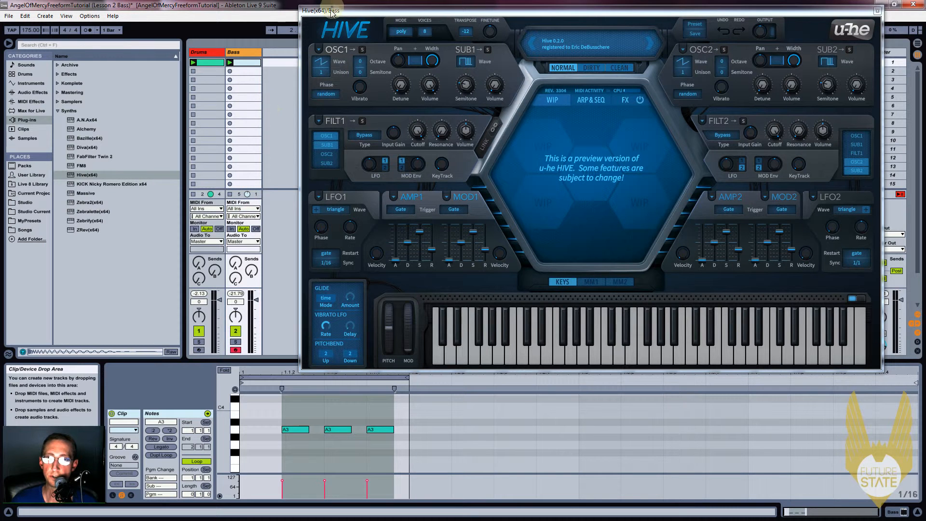
Shift the Hive window aside from the mixer edge and set oscillator 1's octave to -1
left_click(314, 14)
left_click_drag(314, 14, 285, 12)
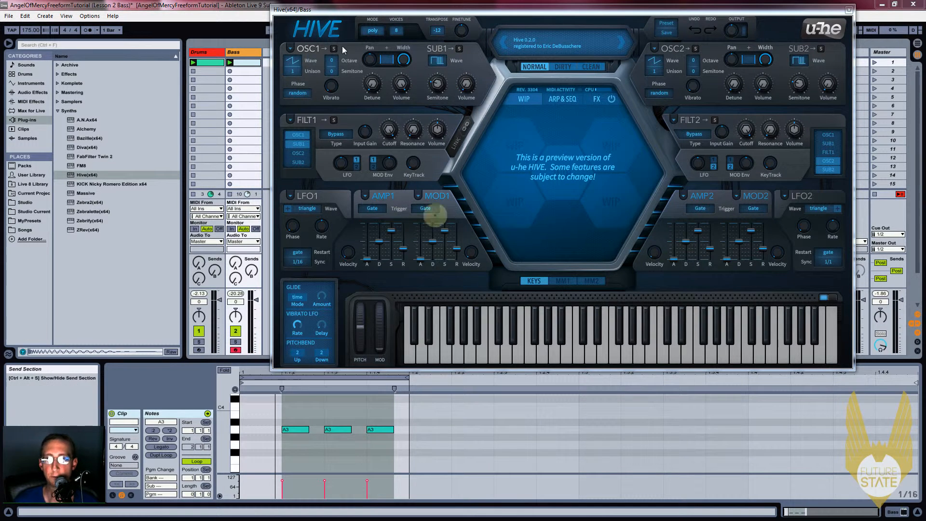
left_click(332, 60)
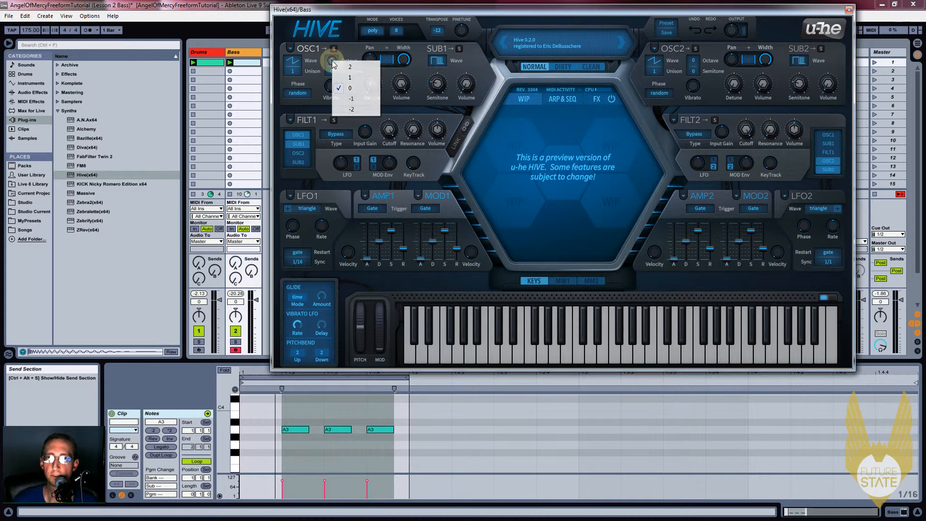
left_click(349, 99)
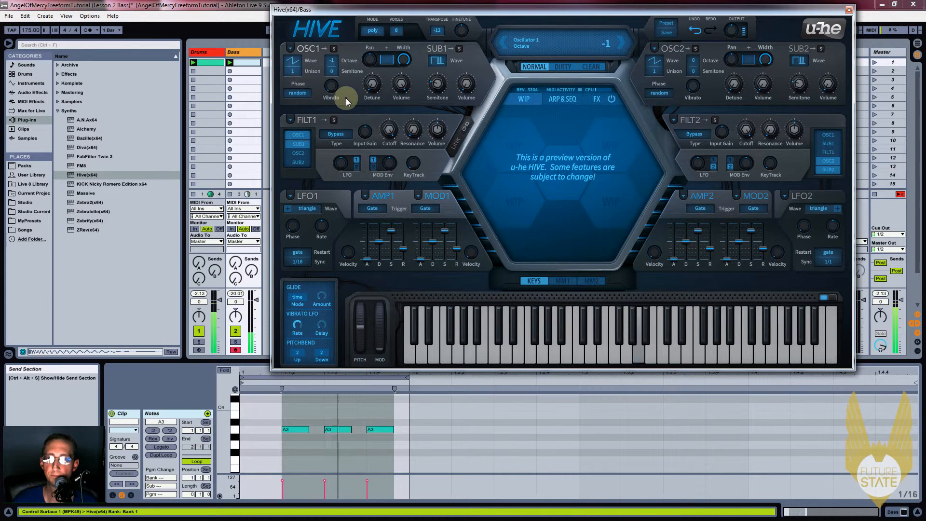
Set oscillator 1's unison to 4 voices and narrow its stereo width
left_click(293, 72)
left_click(307, 111)
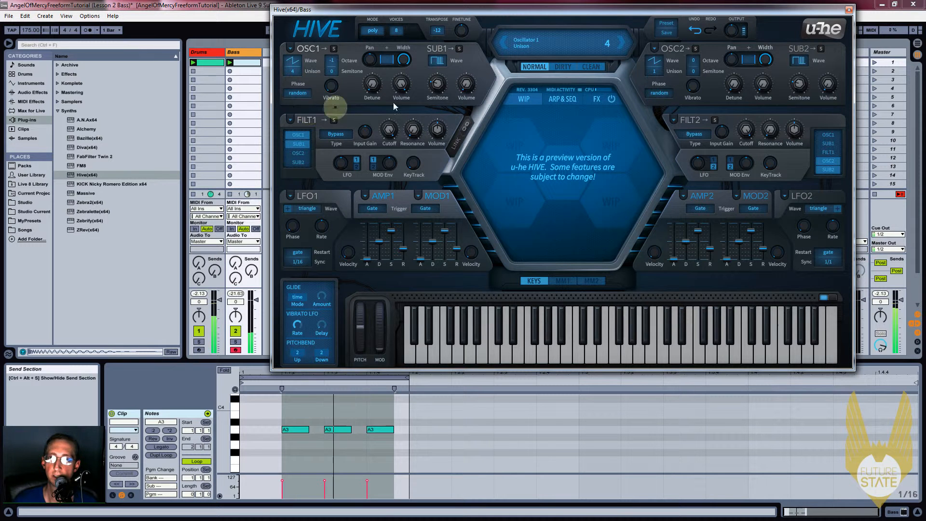
left_click_drag(372, 85, 408, 150)
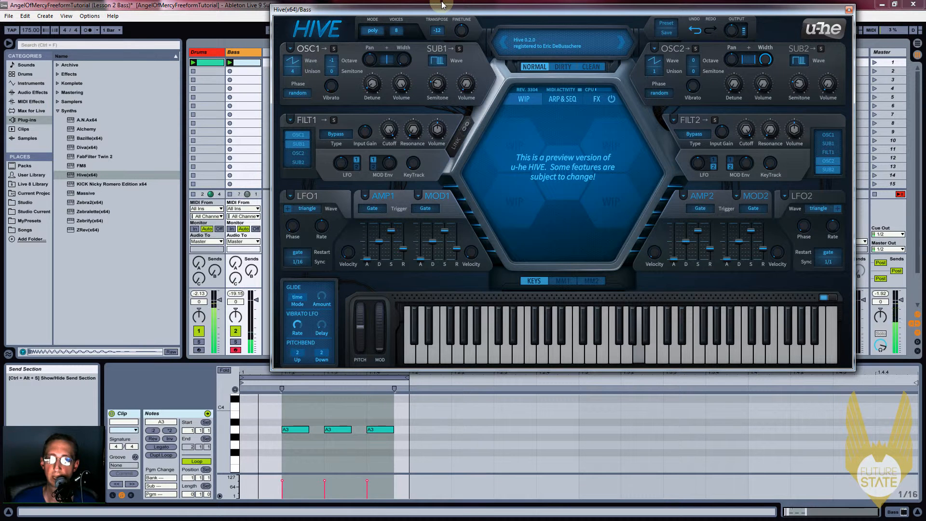
Raise Hive's output level and stop playback
left_click(735, 34)
left_click_drag(735, 34, 736, 17)
key("space")
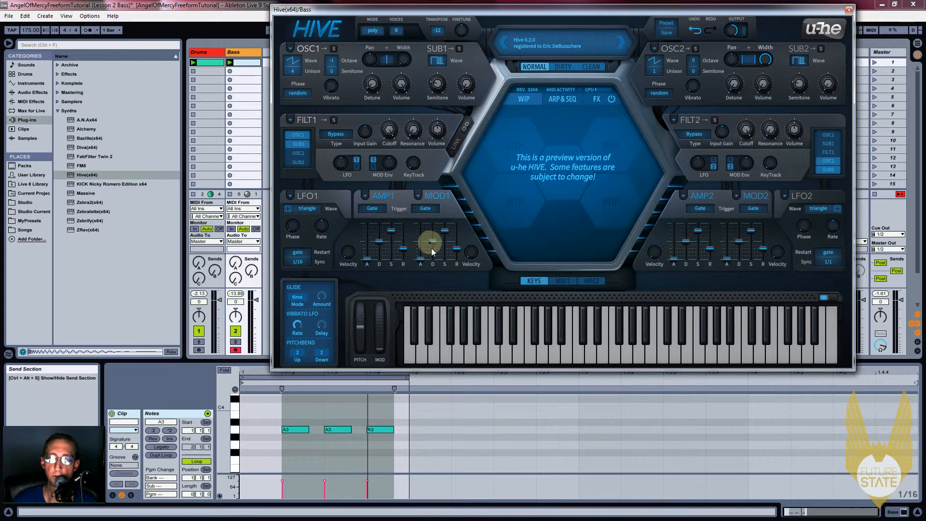
Shorten the AMP1 envelope's release and raise the SUB1 volume to 100, soloing SUB1 briefly to hear it
left_click_drag(405, 250, 401, 263)
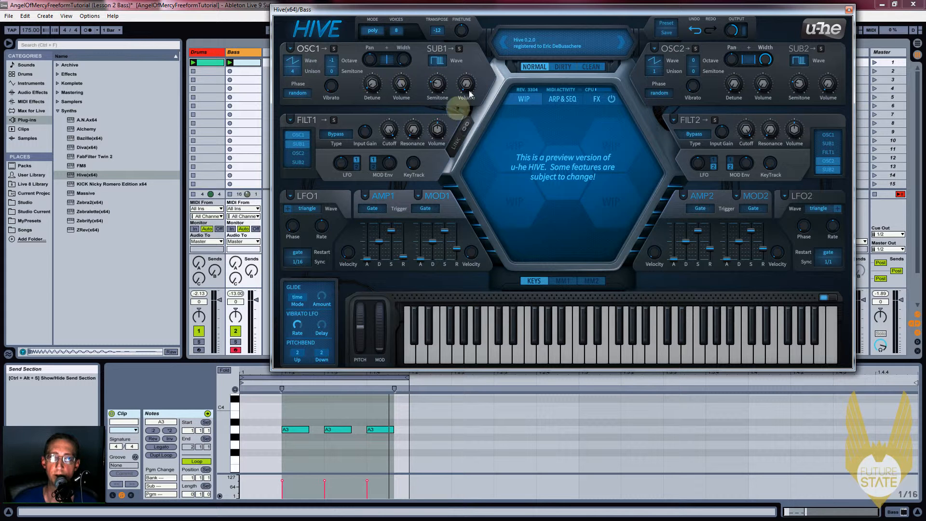
left_click_drag(466, 85, 471, 45)
left_click(459, 50)
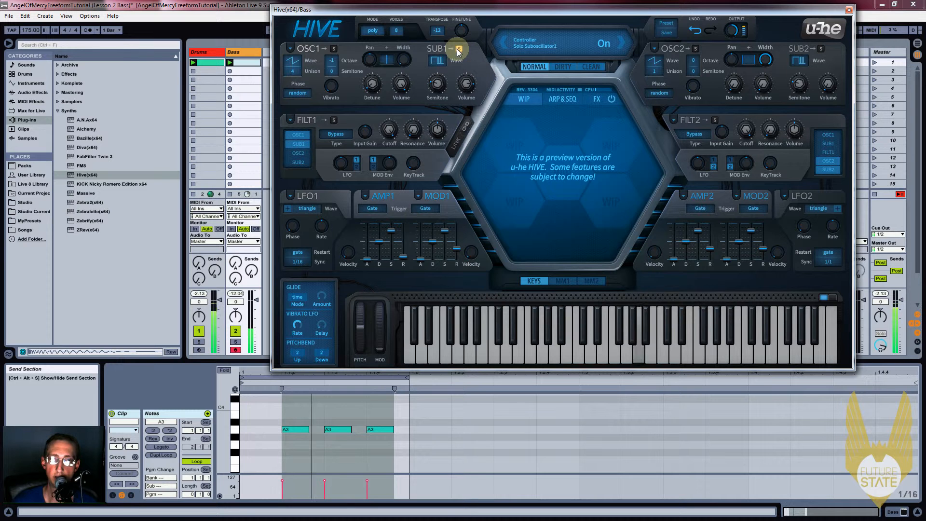
left_click(459, 49)
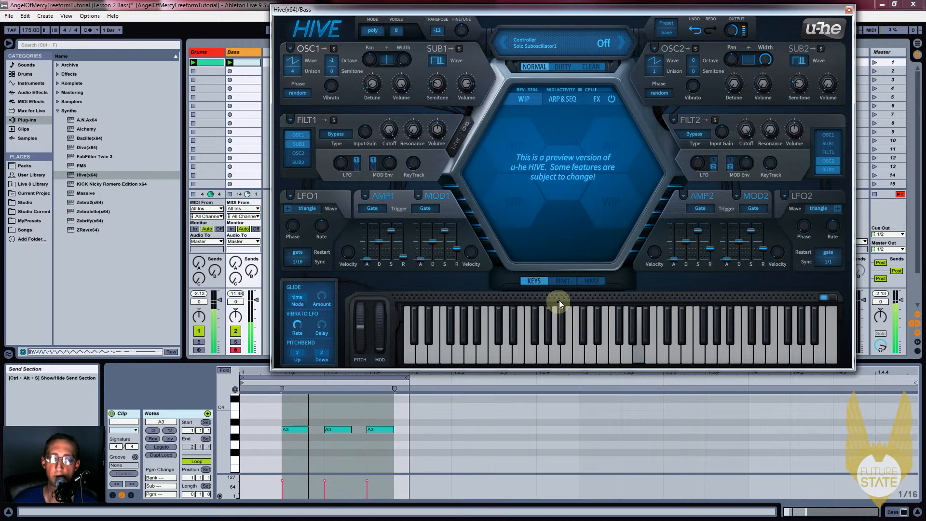
Route a Constant source to Osc1 PulseWidth in the first modulation matrix slot
left_click(560, 281)
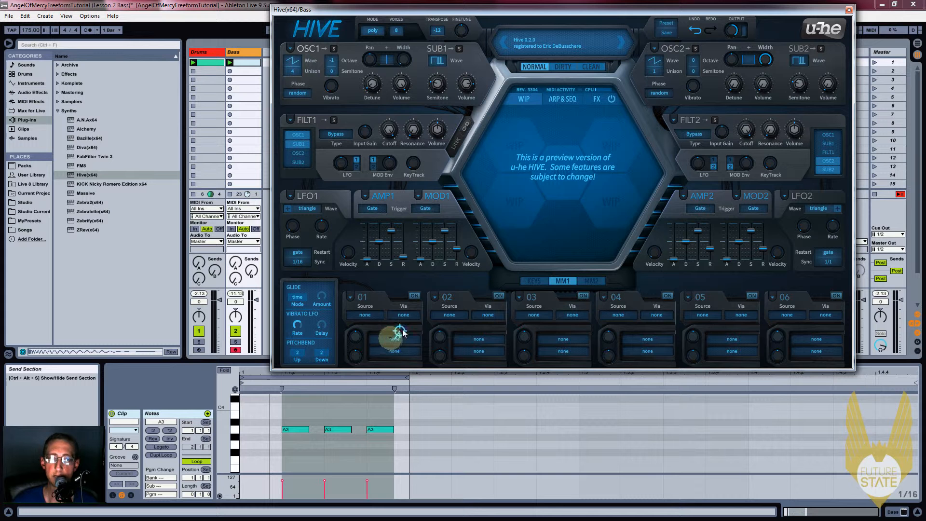
left_click_drag(397, 337, 438, 63)
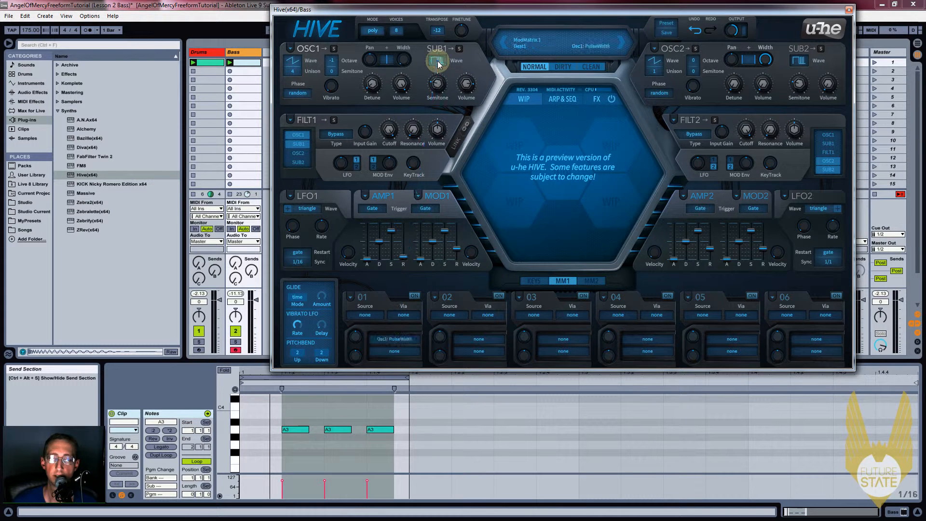
left_click(370, 315)
left_click(385, 307)
left_click(355, 339)
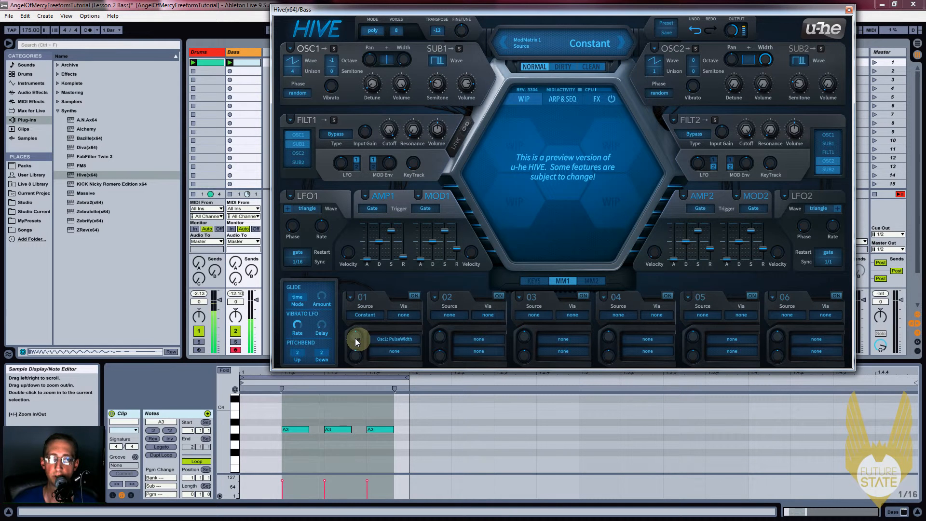
Set the pulse width modulation depth to 36 with SUB1 soloed, then unsolo it and set its volume to 80.50
left_click(460, 49)
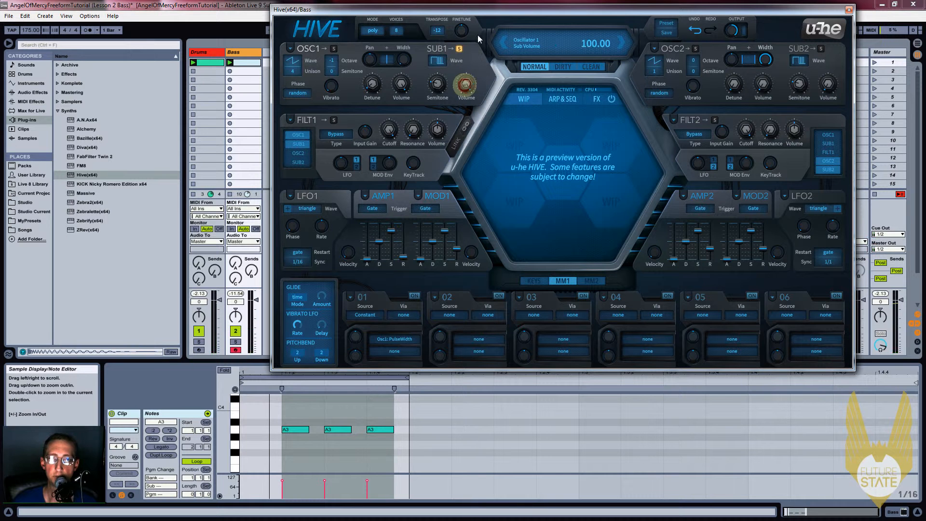
mouse_move(356, 338)
left_mouse_down()
mouse_move(365, 321)
mouse_move(358, 334)
left_mouse_up()
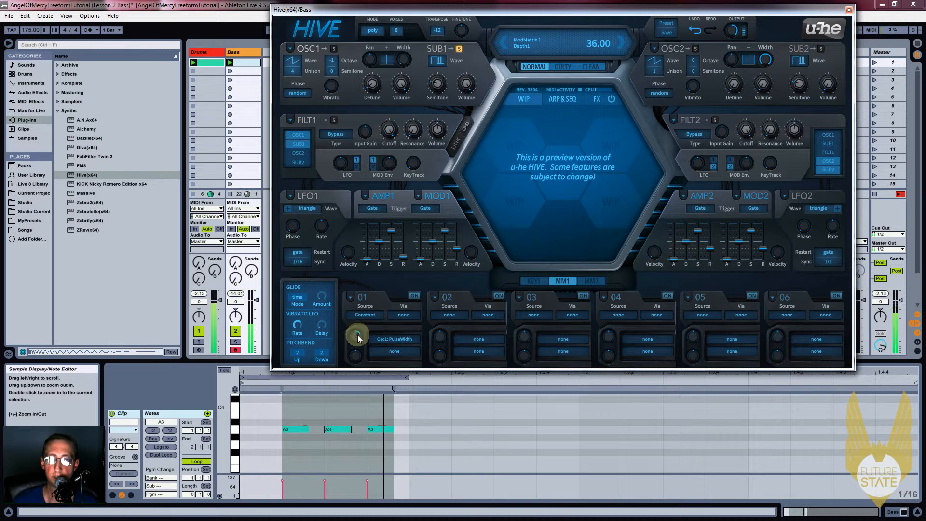
left_click(459, 48)
left_click_drag(466, 90, 466, 94)
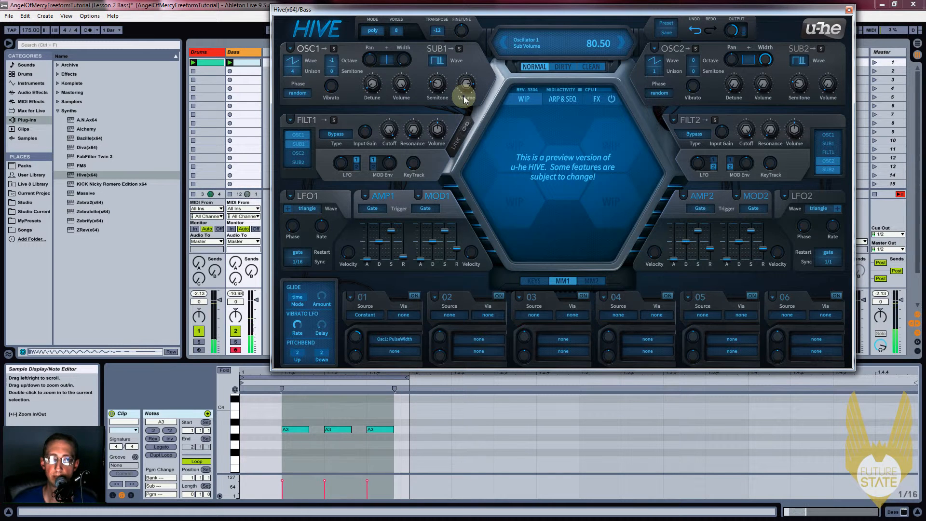
Enable Hive's Soft Clip distortion effect and raise its amount to about 17
left_click(595, 100)
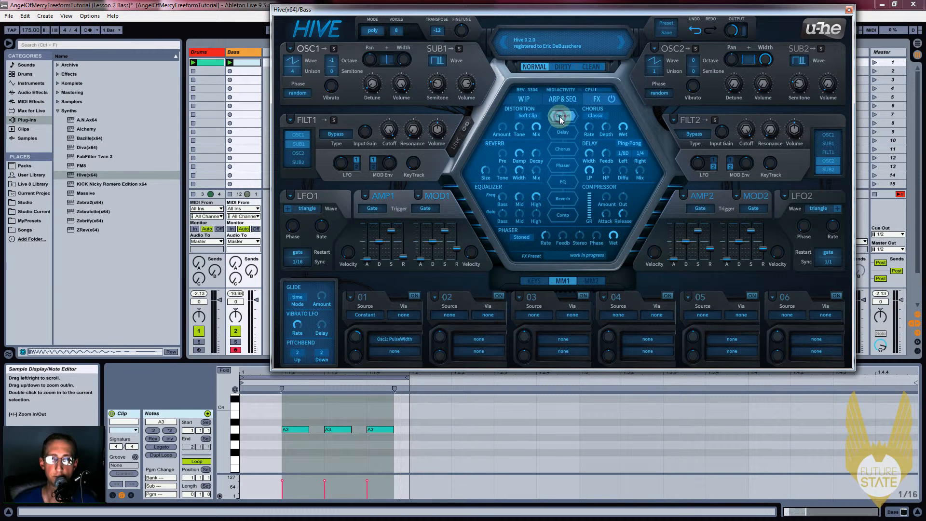
mouse_move(502, 128)
left_mouse_down()
mouse_move(508, 91)
mouse_move(501, 131)
mouse_move(505, 123)
left_mouse_up()
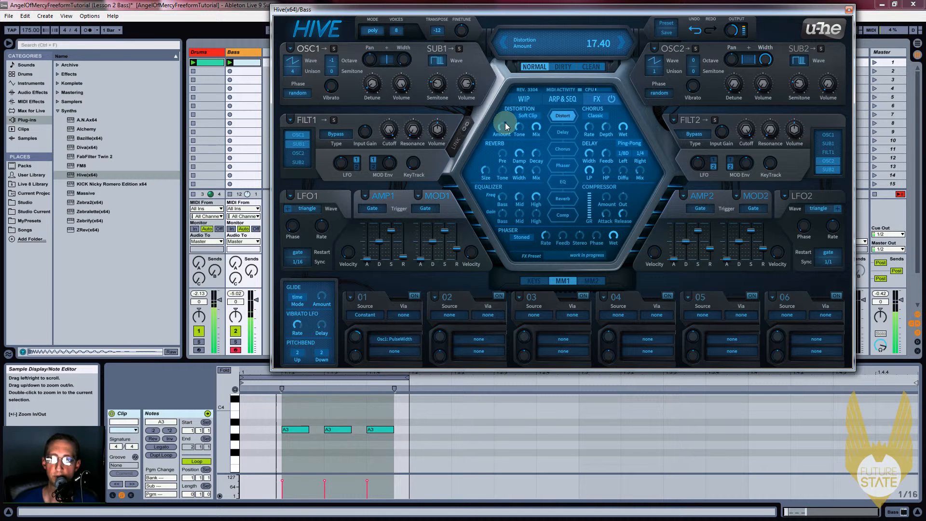
left_click_drag(503, 133, 502, 132)
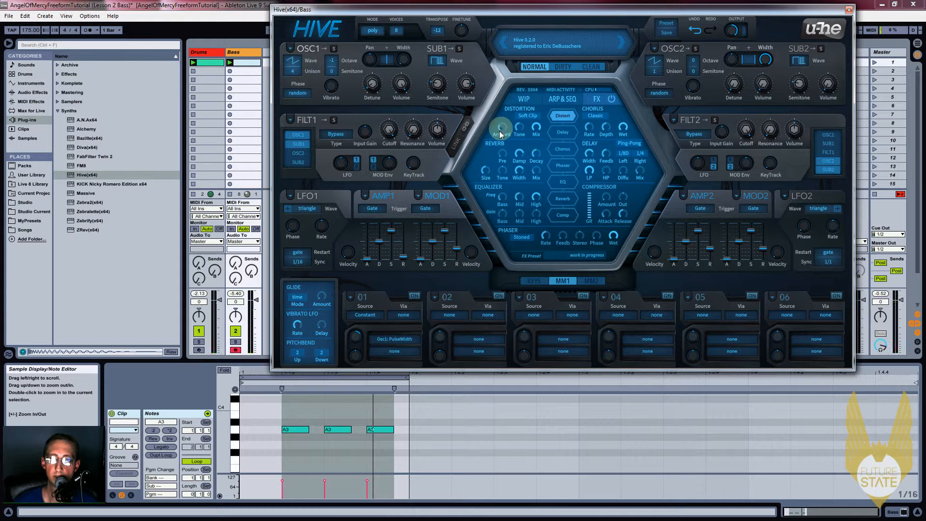
Enable the EQ effect with a bass gain of 2.80 dB and lower Hive's main output to 144
left_click(560, 183)
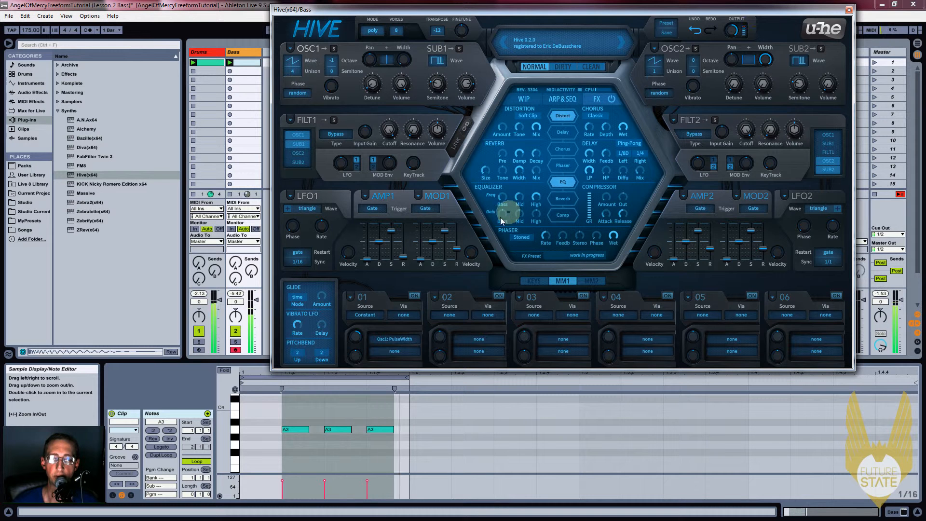
mouse_move(502, 216)
left_mouse_down()
mouse_move(513, 197)
mouse_move(511, 207)
left_mouse_up()
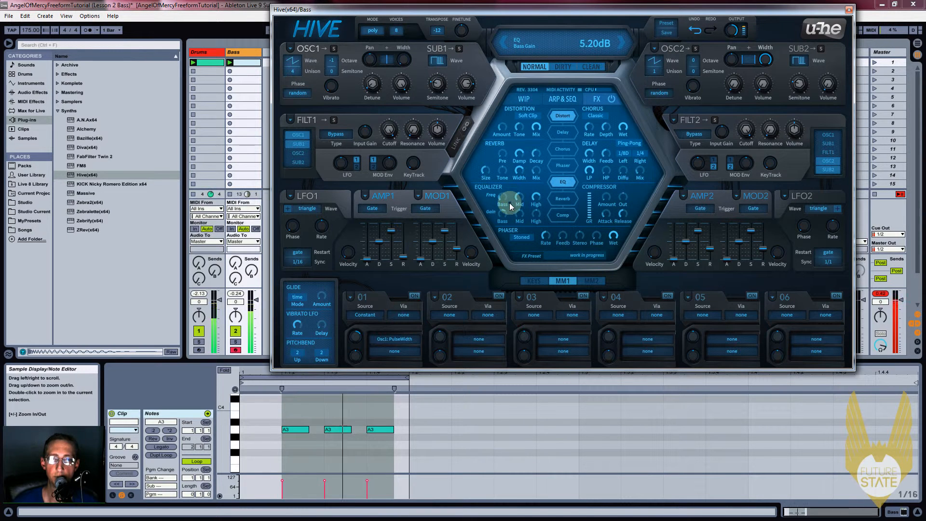
left_click_drag(503, 198, 502, 220)
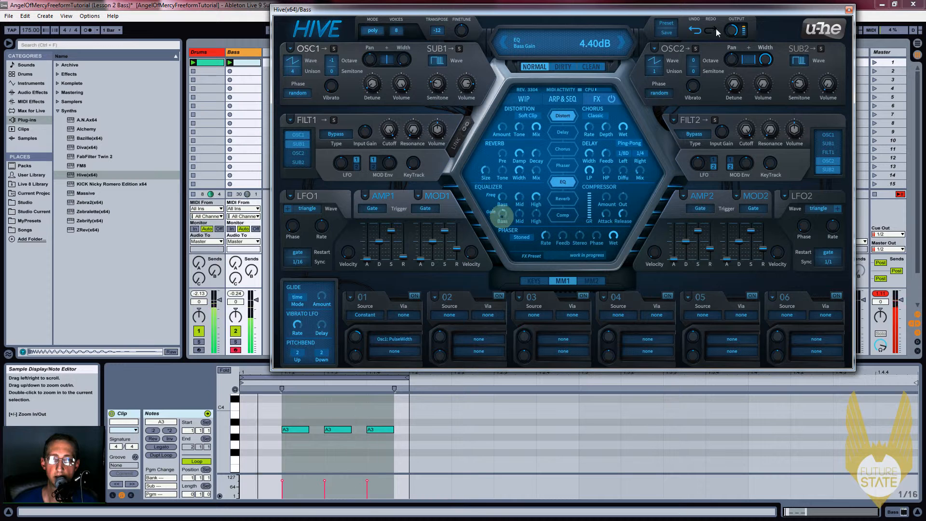
left_click(727, 39)
left_click_drag(726, 39, 722, 42)
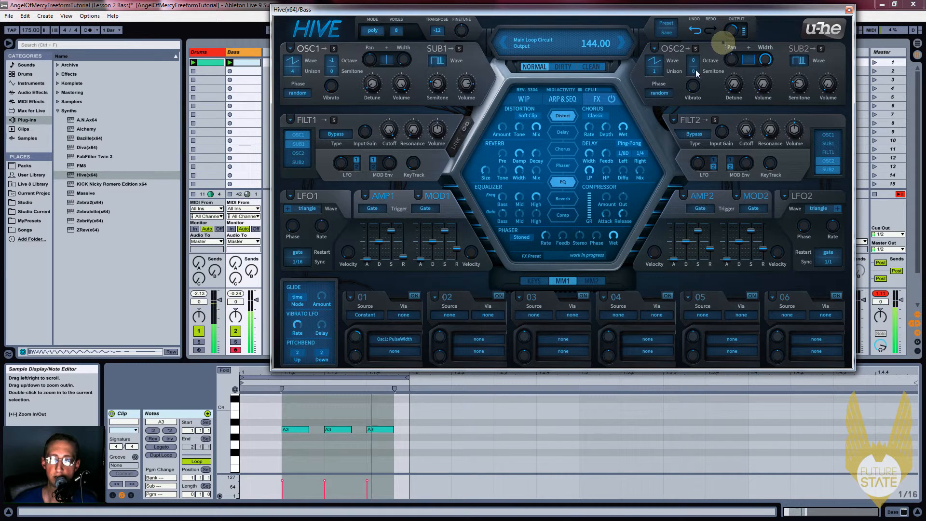
left_click(502, 212)
left_click_drag(501, 214, 502, 220)
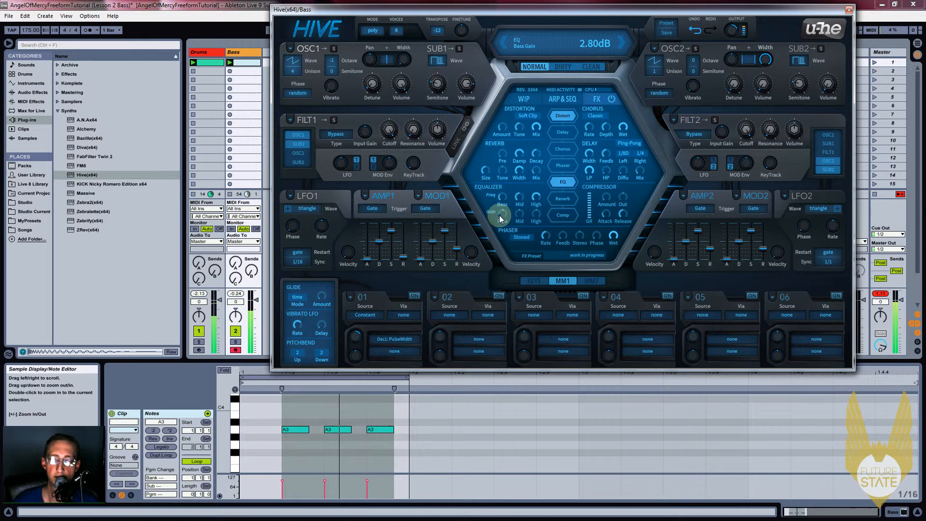
Enable the compressor effect and set its amount to 34%
left_click(560, 216)
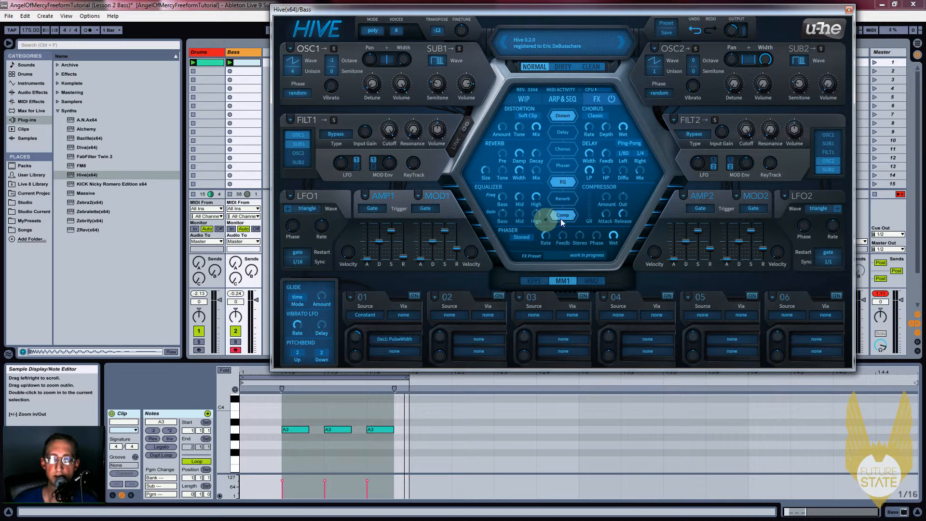
left_click_drag(606, 197, 614, 159)
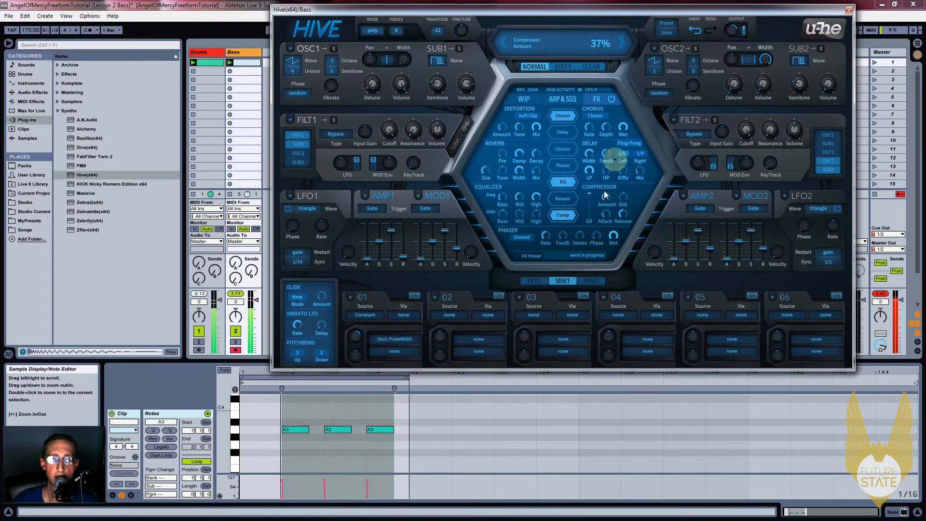
left_click_drag(605, 197, 604, 202)
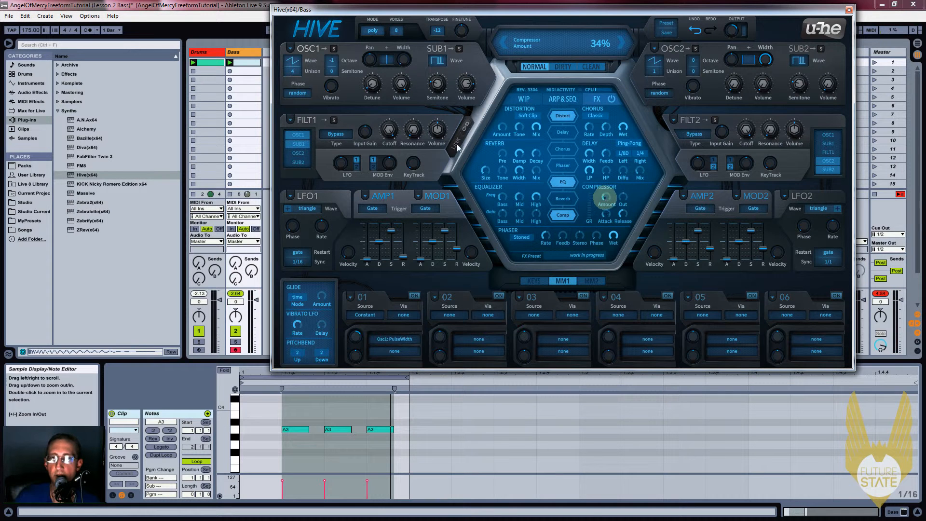
Set filter 1 to Lowpass 24, adjust its cutoff and raise its mod envelope amount
left_click(338, 135)
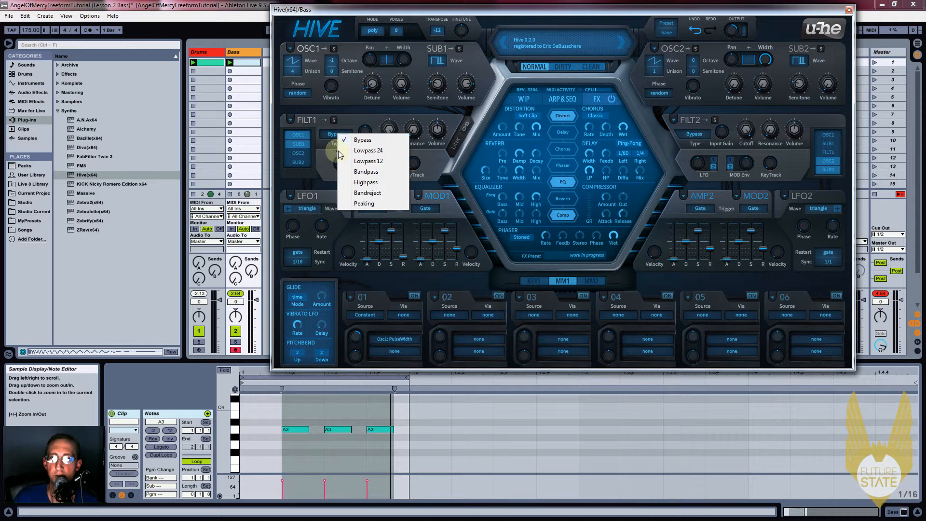
left_click(367, 151)
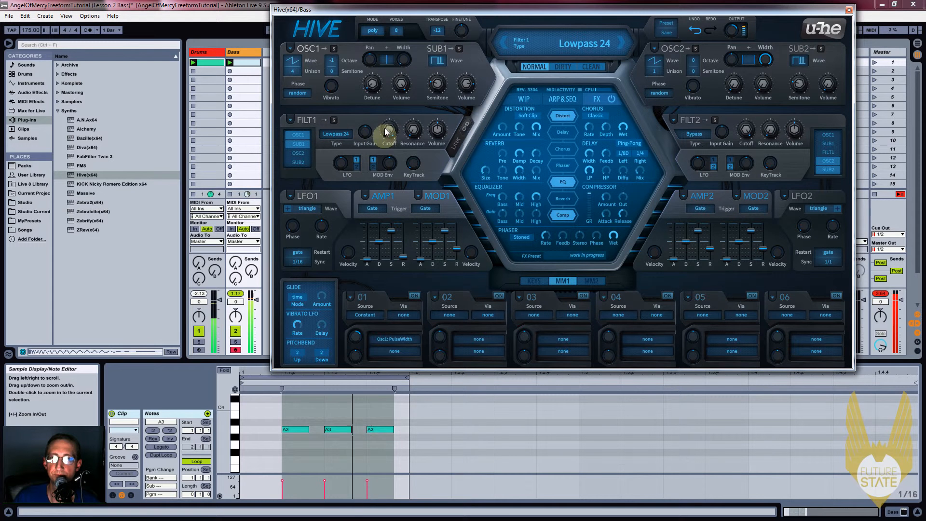
mouse_move(388, 133)
left_mouse_down()
mouse_move(379, 169)
mouse_move(393, 139)
left_mouse_up()
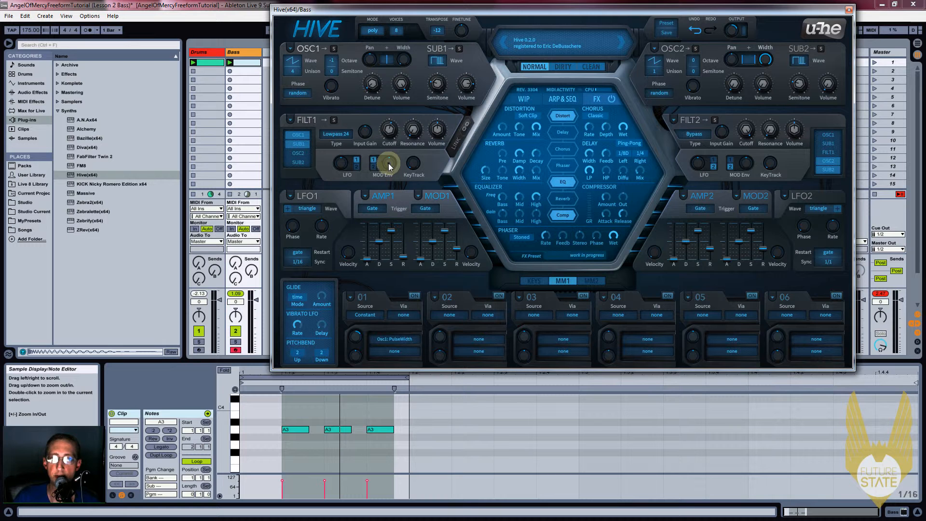
left_click_drag(395, 146, 392, 144)
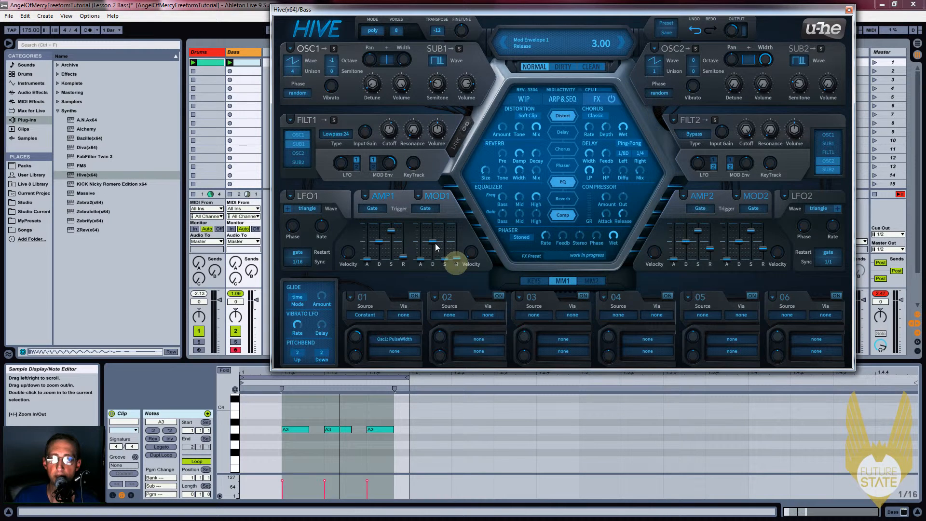
Set mod envelope 1's decay to 36 and release to 3, and readjust filter 1's cutoff
mouse_move(433, 242)
left_mouse_down()
mouse_move(434, 266)
mouse_move(432, 251)
left_mouse_up()
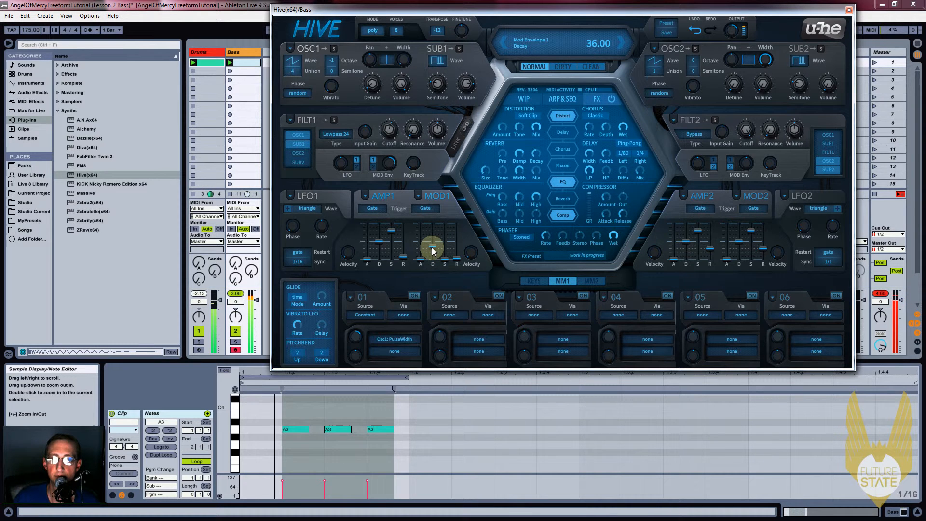
left_click_drag(453, 262, 456, 262)
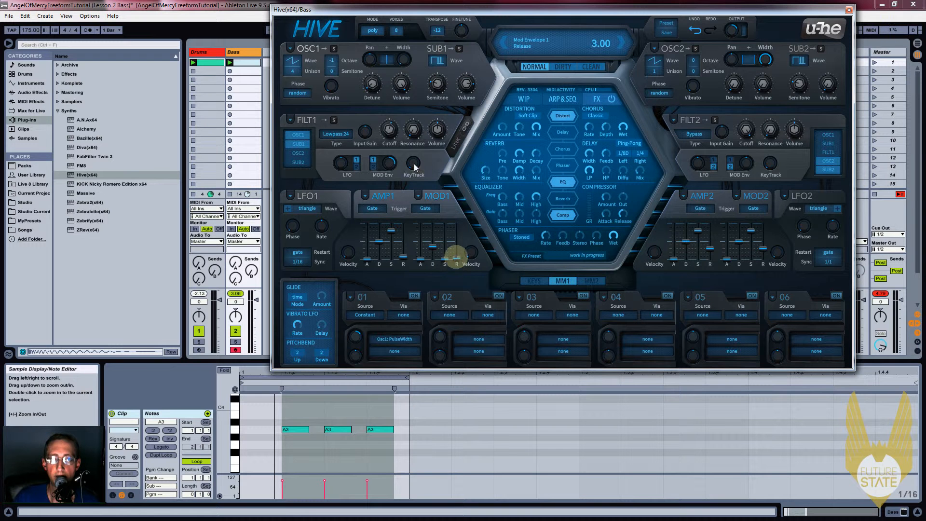
mouse_move(395, 138)
left_mouse_down()
mouse_move(386, 131)
mouse_move(390, 175)
mouse_move(385, 124)
mouse_move(391, 139)
mouse_move(401, 83)
mouse_move(390, 129)
left_mouse_up()
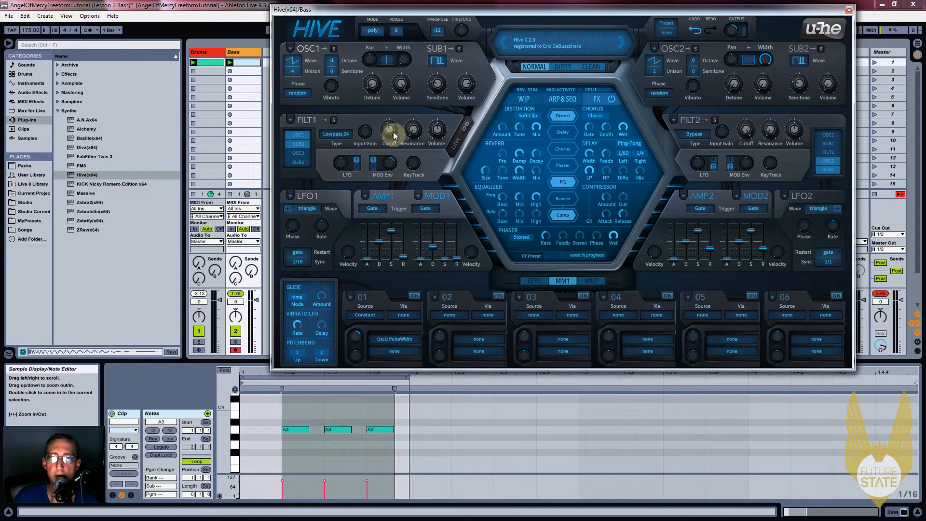
mouse_move(393, 131)
left_mouse_down()
mouse_move(385, 146)
mouse_move(394, 109)
mouse_move(390, 132)
left_mouse_up()
Route a Constant source to Filter1 Cutoff in the second modulation matrix slot, with its depth at 0
left_click(469, 338)
left_click_drag(471, 340, 389, 131)
left_click(451, 314)
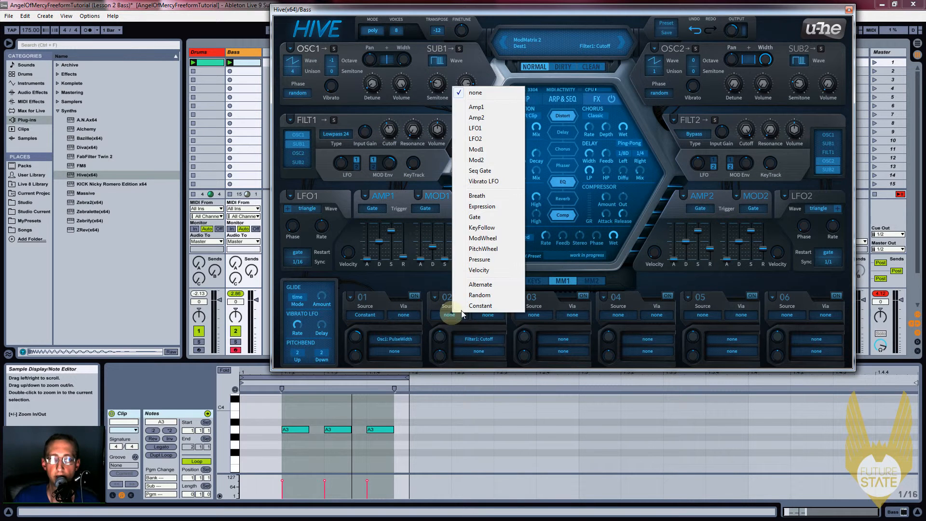
left_click(480, 306)
mouse_move(441, 333)
left_mouse_down()
mouse_move(447, 313)
mouse_move(441, 337)
left_mouse_up()
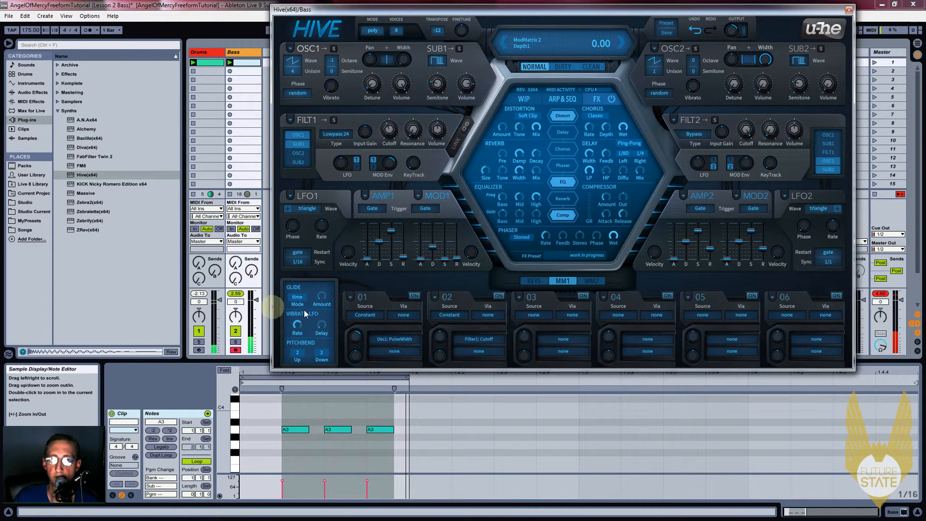
Raise the compressor amount to about 51%, fine-tune it and compare the sound by toggling the EQ
mouse_move(730, 37)
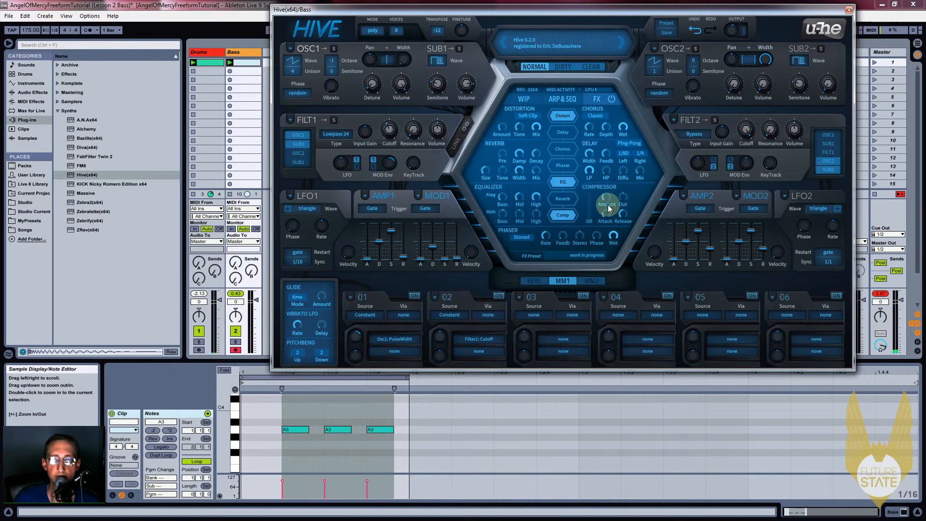
left_click_drag(607, 206, 609, 189)
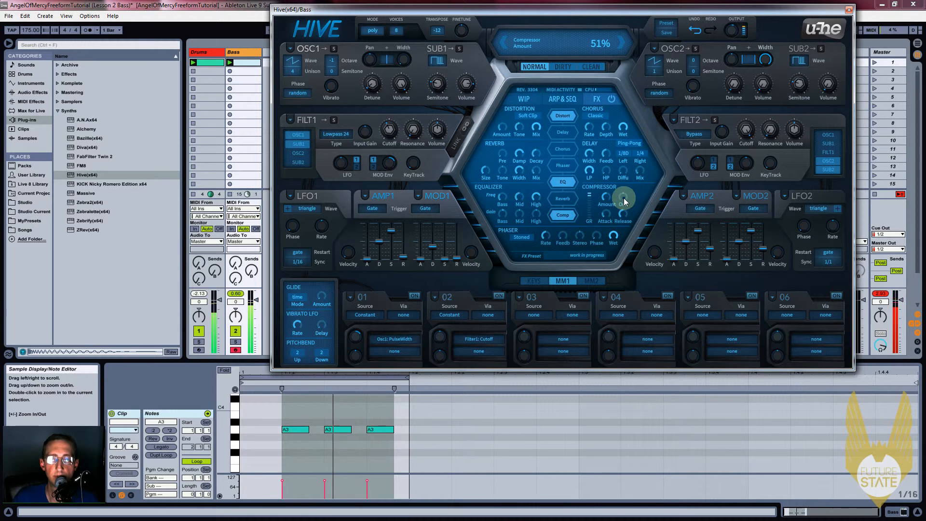
left_click_drag(603, 198, 609, 198)
left_click(606, 197)
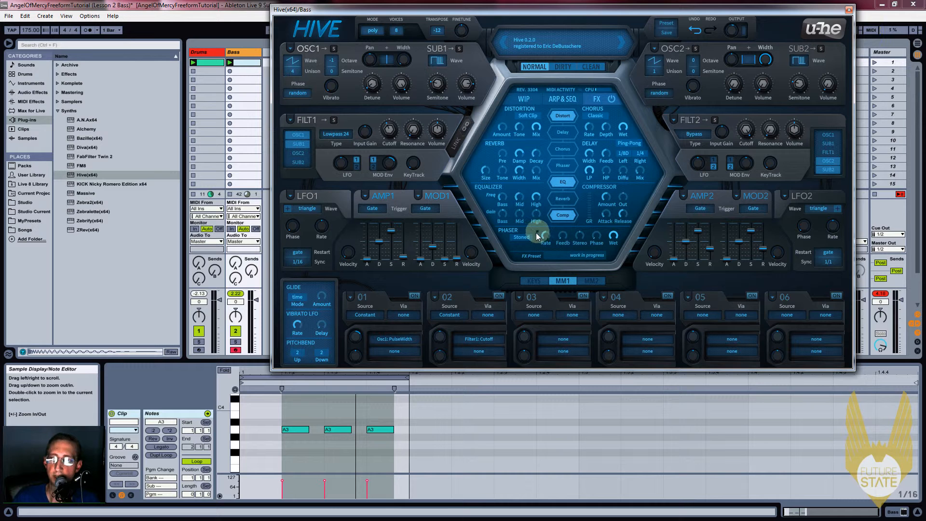
left_click(561, 183)
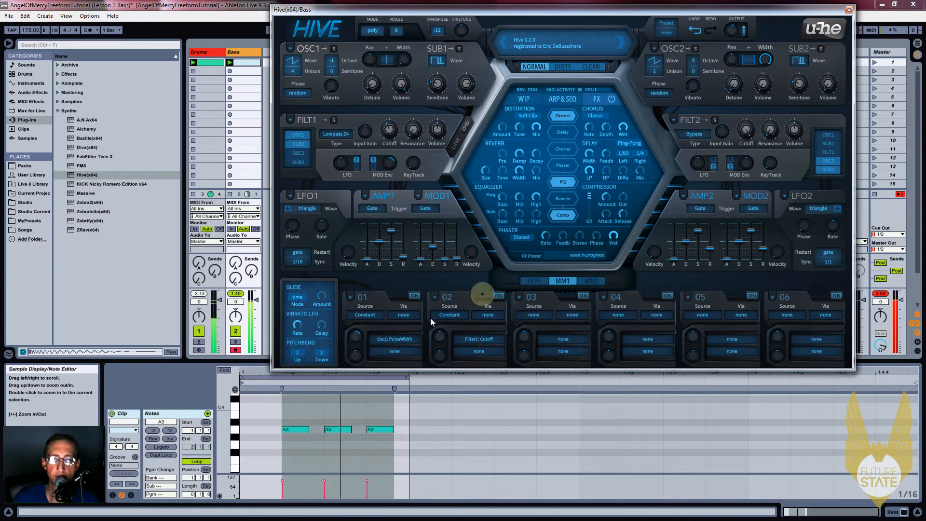
Try the filter cutoff modulation depth around 0 and fine-tune filter 1's mod envelope amount
mouse_move(439, 338)
left_mouse_down()
mouse_move(442, 325)
mouse_move(439, 339)
left_mouse_up()
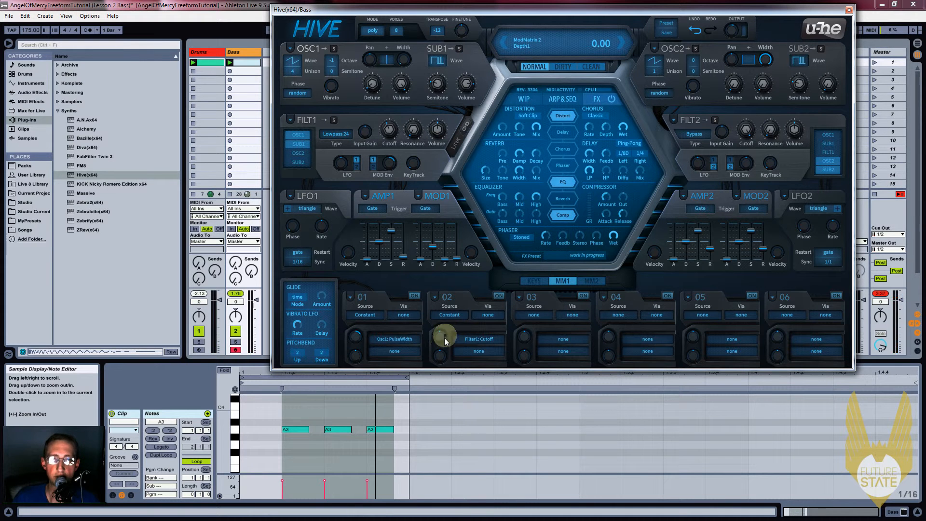
left_click(373, 160)
left_click(389, 165)
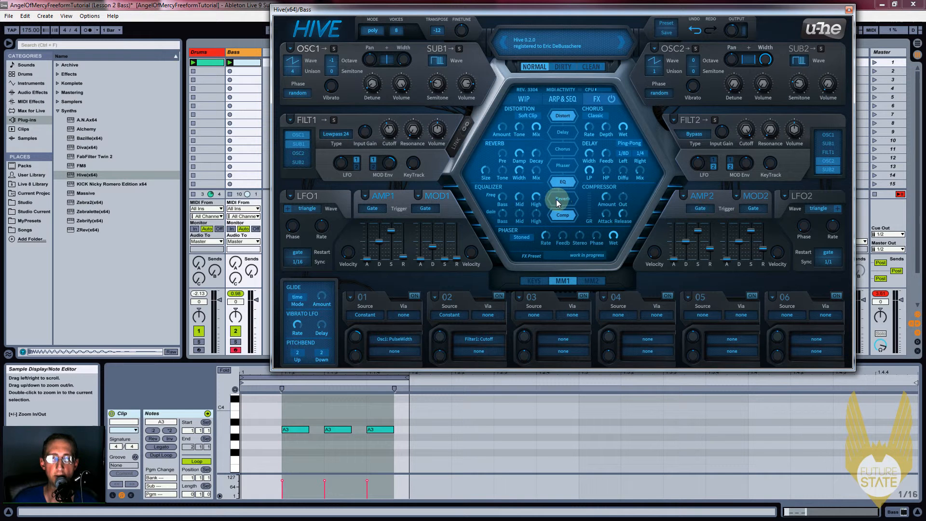
Enable Hive's reverb, raise its dry/wet mix and set its decay to 6.50 while the loop plays
left_click(568, 198)
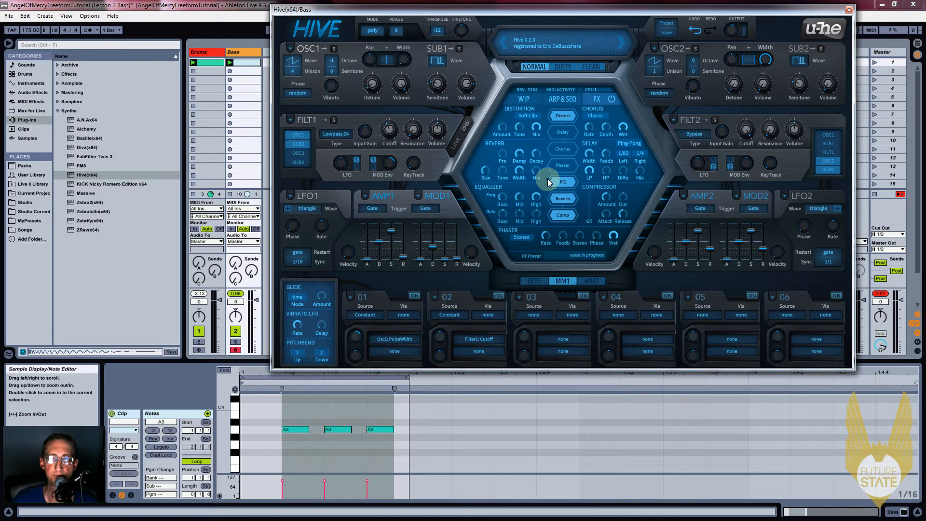
left_click_drag(547, 180, 537, 173)
key("space")
left_click_drag(518, 178, 538, 161)
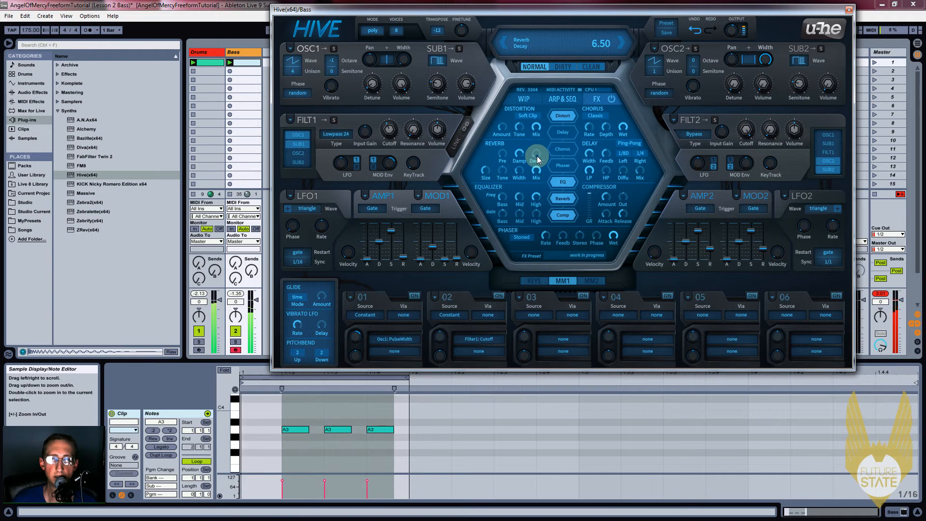
Adjust the reverb's size and damping, and fine-tune its dry/wet mix to around 39
left_click_drag(485, 170, 517, 194)
left_click_drag(518, 153, 527, 128)
left_click_drag(536, 171, 527, 217)
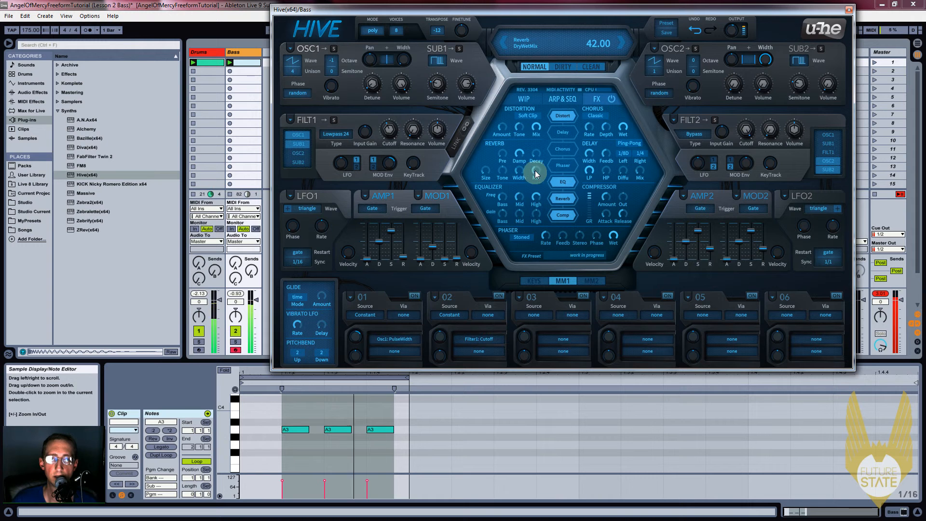
left_click_drag(536, 173, 538, 175)
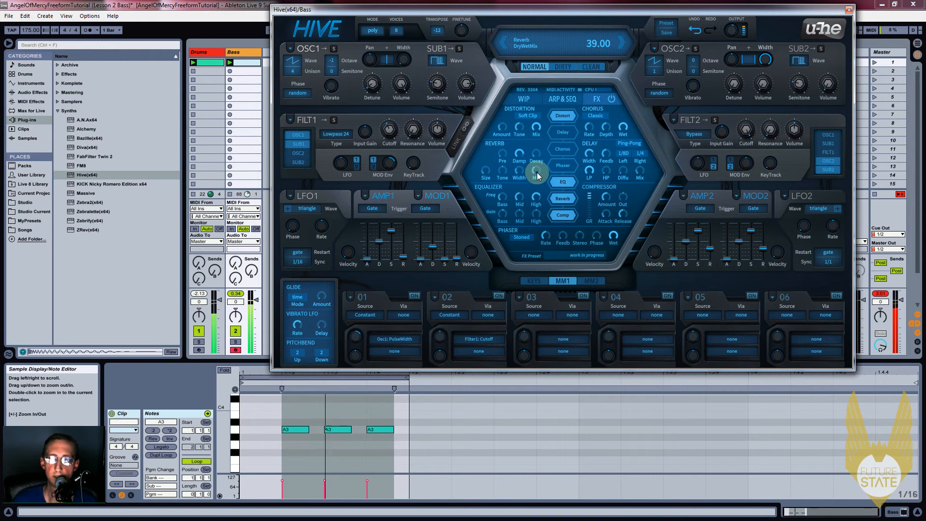
left_click_drag(538, 176, 539, 174)
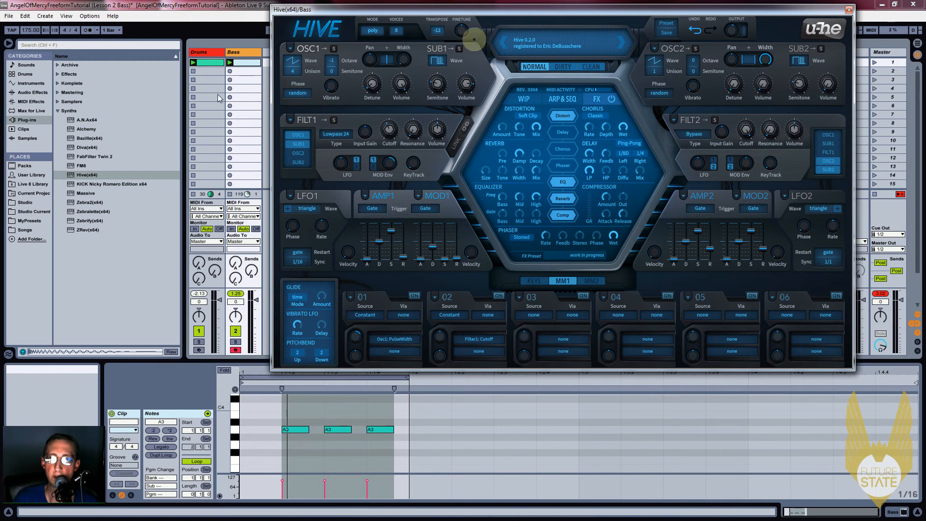
View the Drums track's device chain, and close the Hive plug-in window to show the Bass track's device chain
double_click(212, 54)
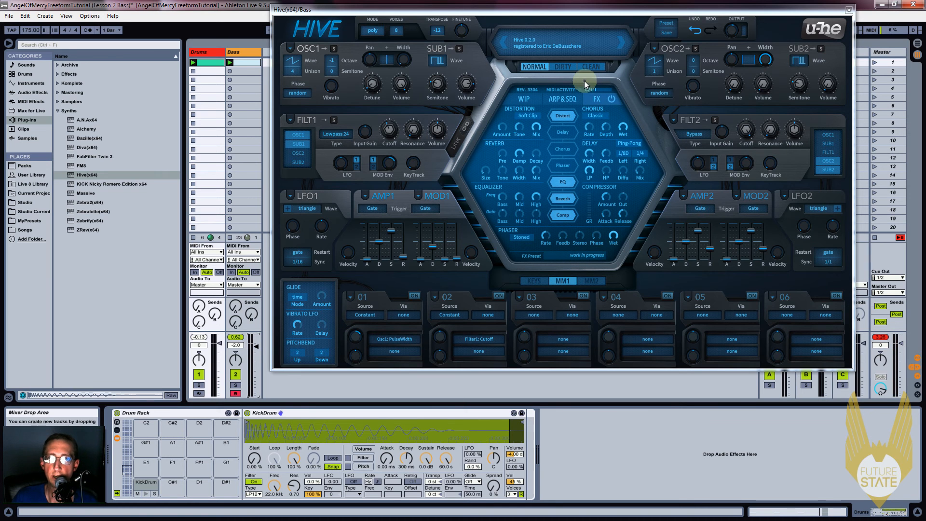
left_click_drag(393, 10, 390, 28)
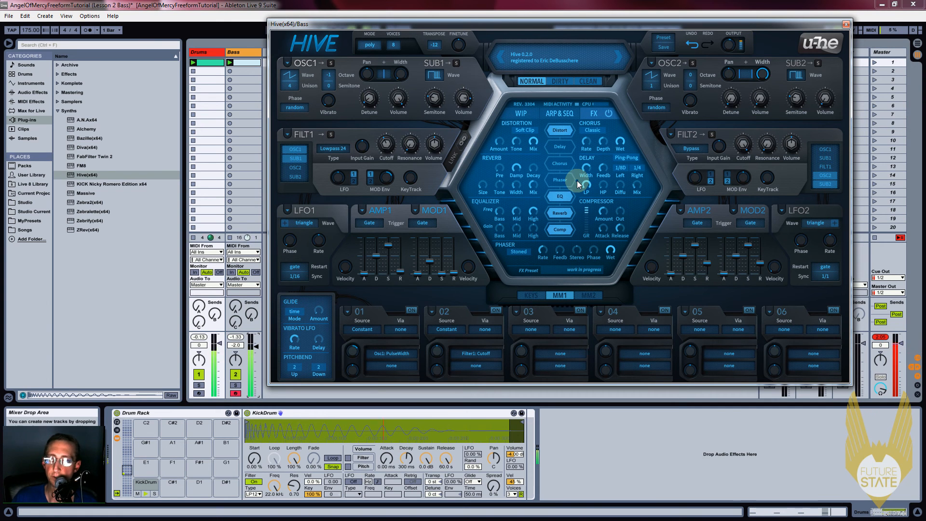
left_click(845, 25)
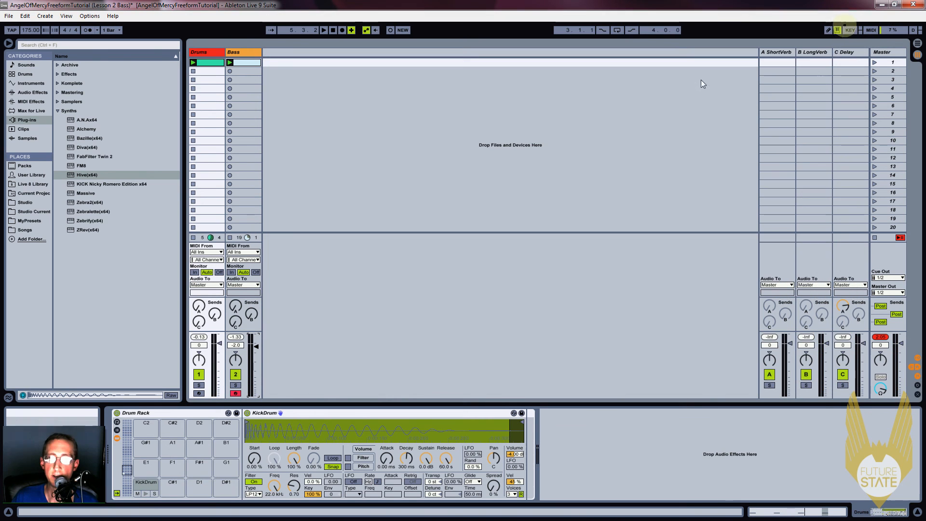
left_click(242, 52)
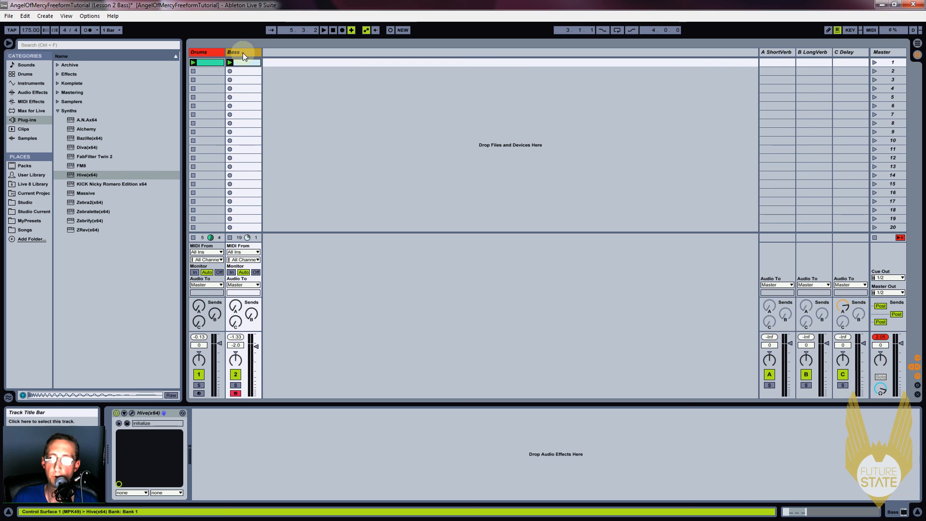